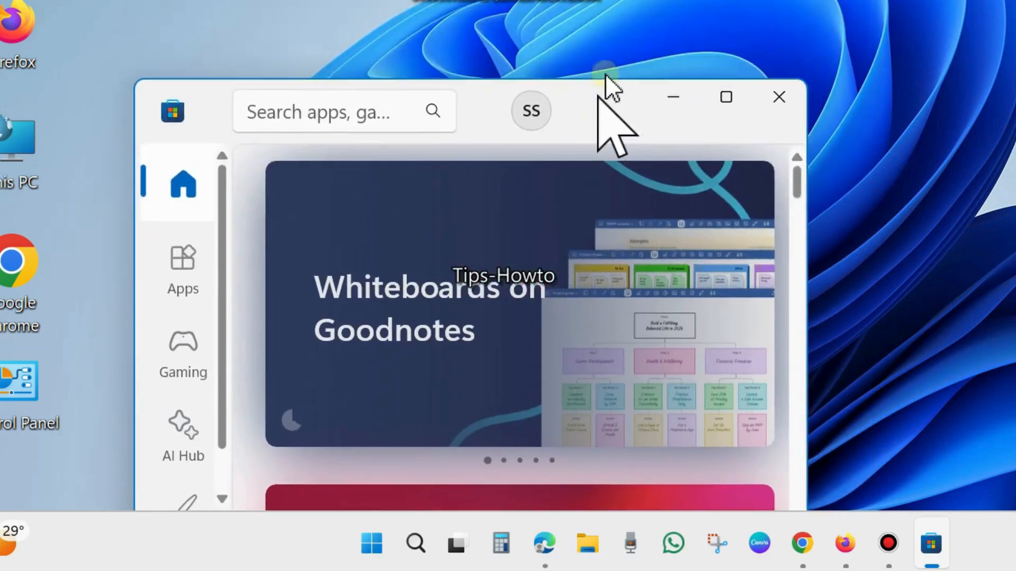
Step: Search the Microsoft Store for "apps wheel" and open the Apps Wheel app page
{"action": "left_click_drag", "start_coordinate": [608, 102], "coordinate": [604, 78]}
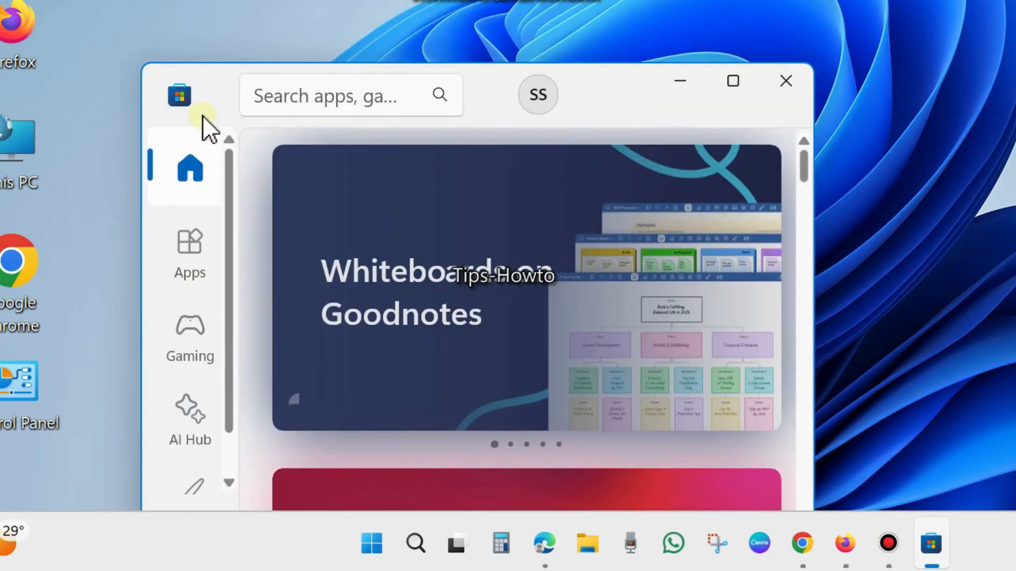
{"action": "left_click", "coordinate": [322, 100]}
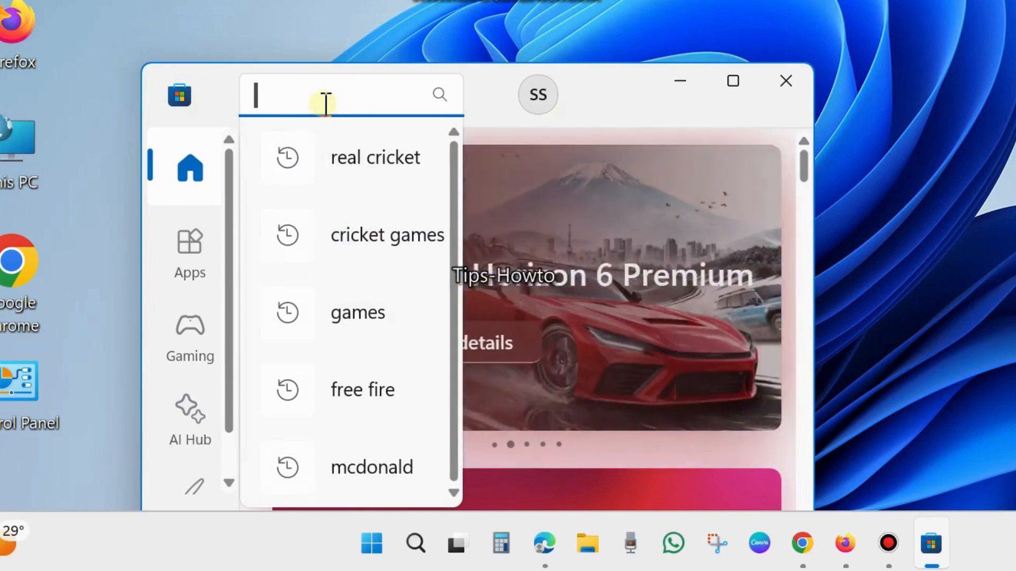
{"action": "type", "text": "apps w"}
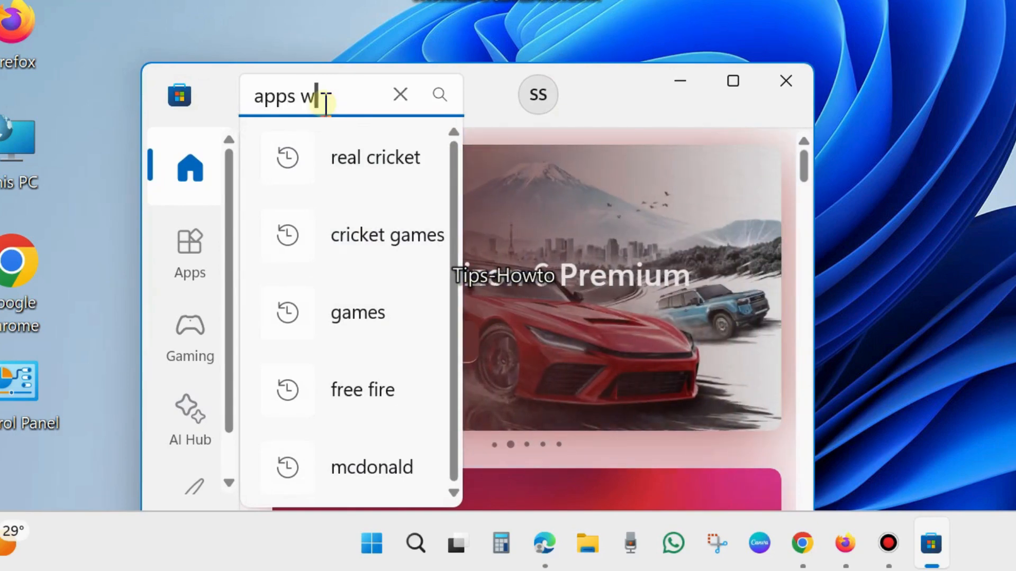
{"action": "type", "text": "heel"}
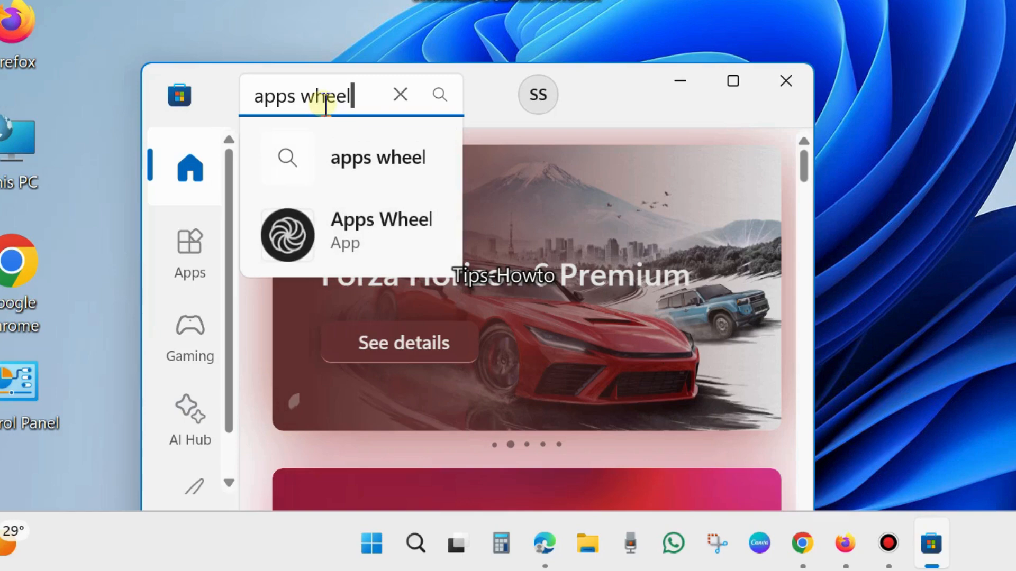
{"action": "left_click", "coordinate": [362, 228]}
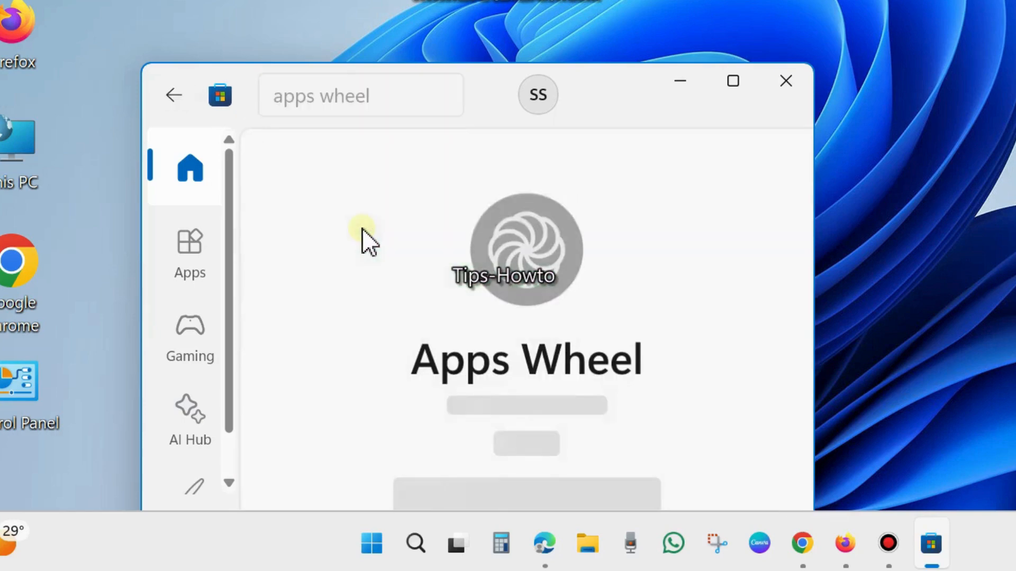
Step: Widen the store window, install Apps Wheel from its page and launch it
{"action": "left_click_drag", "start_coordinate": [615, 93], "coordinate": [564, 32]}
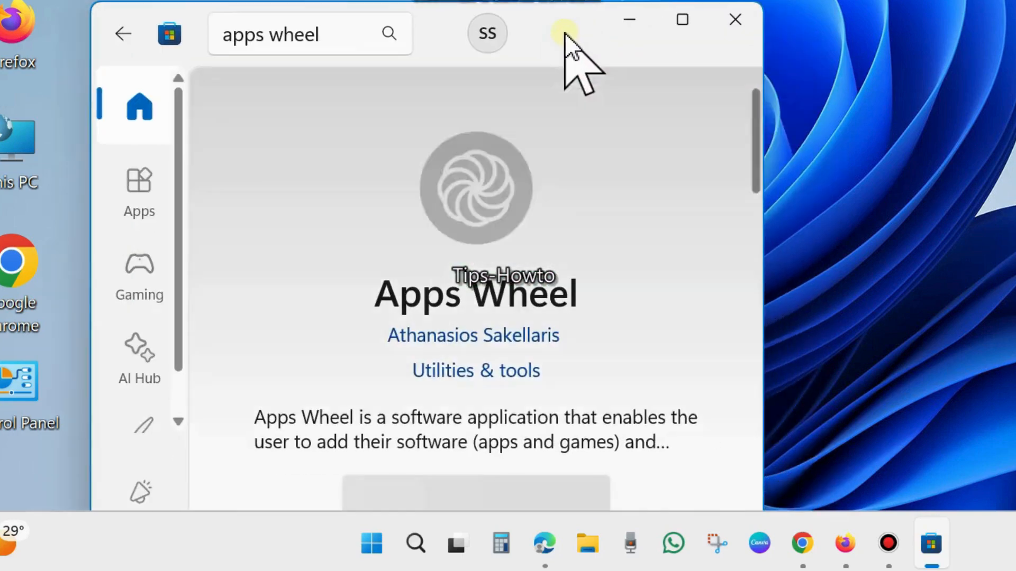
{"action": "left_click_drag", "start_coordinate": [771, 281], "coordinate": [1015, 318]}
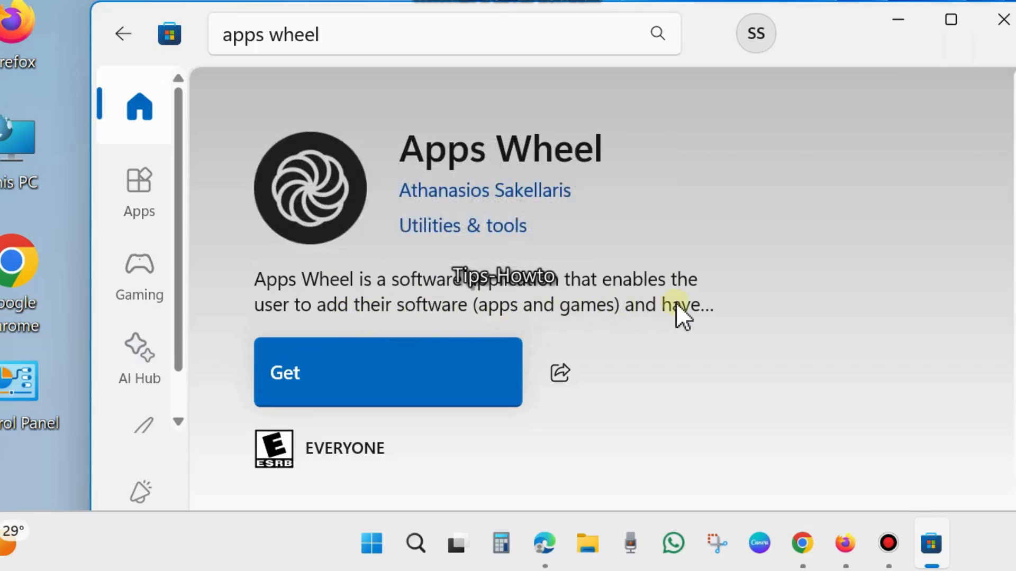
{"action": "scroll", "coordinate": [697, 330], "scroll_direction": "down", "scroll_amount": 1}
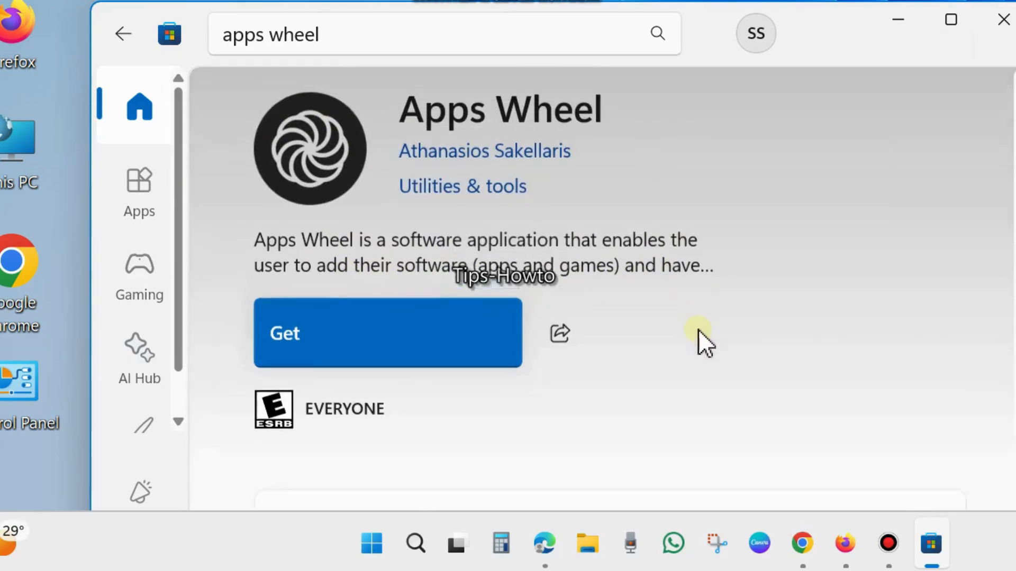
{"action": "scroll", "coordinate": [698, 330], "scroll_direction": "down", "scroll_amount": 1}
{"action": "scroll", "coordinate": [698, 329], "scroll_direction": "up", "scroll_amount": 2}
{"action": "left_click", "coordinate": [291, 374]}
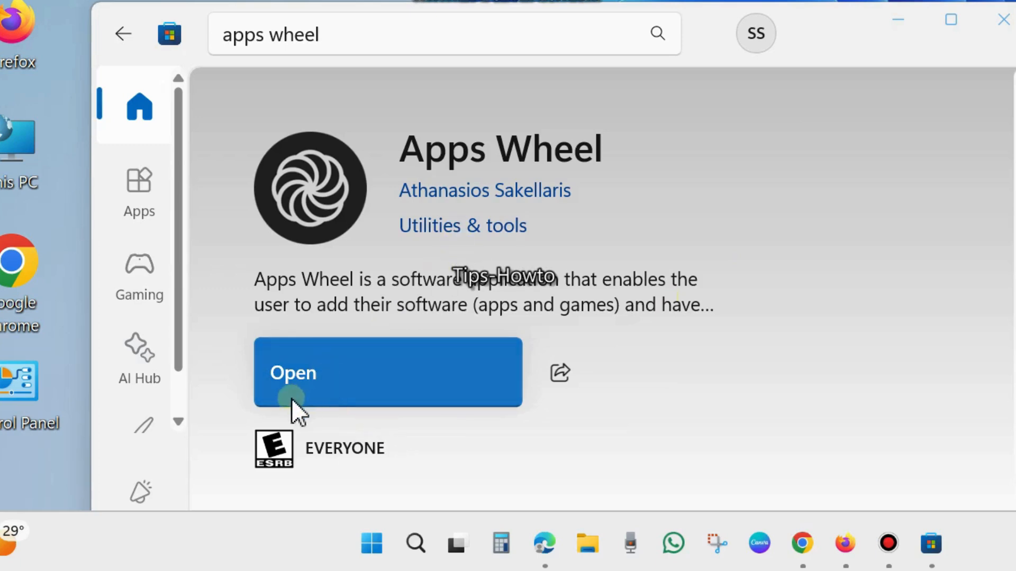
{"action": "left_click", "coordinate": [300, 374]}
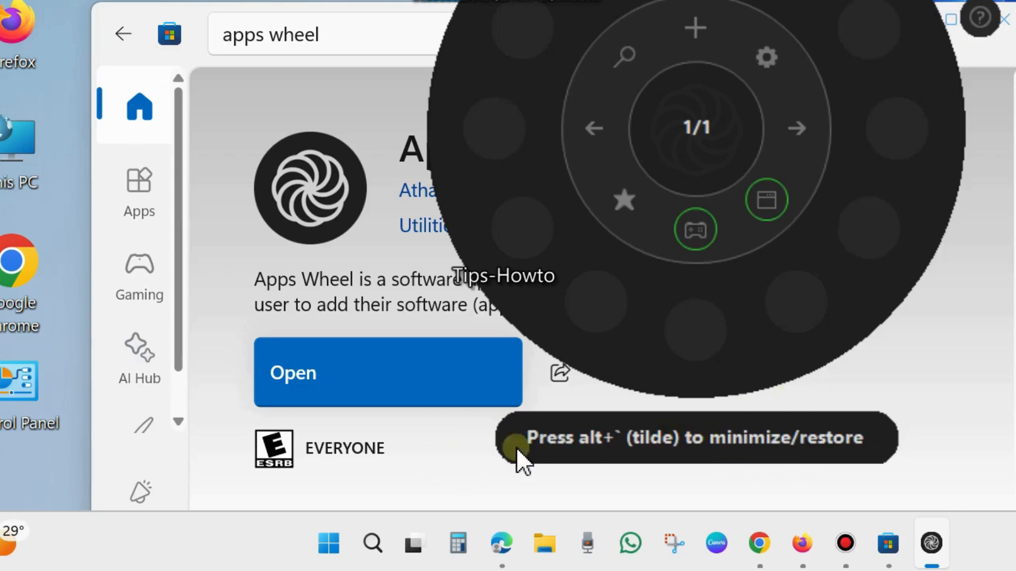
Step: Turn off the wheel's applications filter and close the Microsoft Store window
{"action": "left_click", "coordinate": [697, 224]}
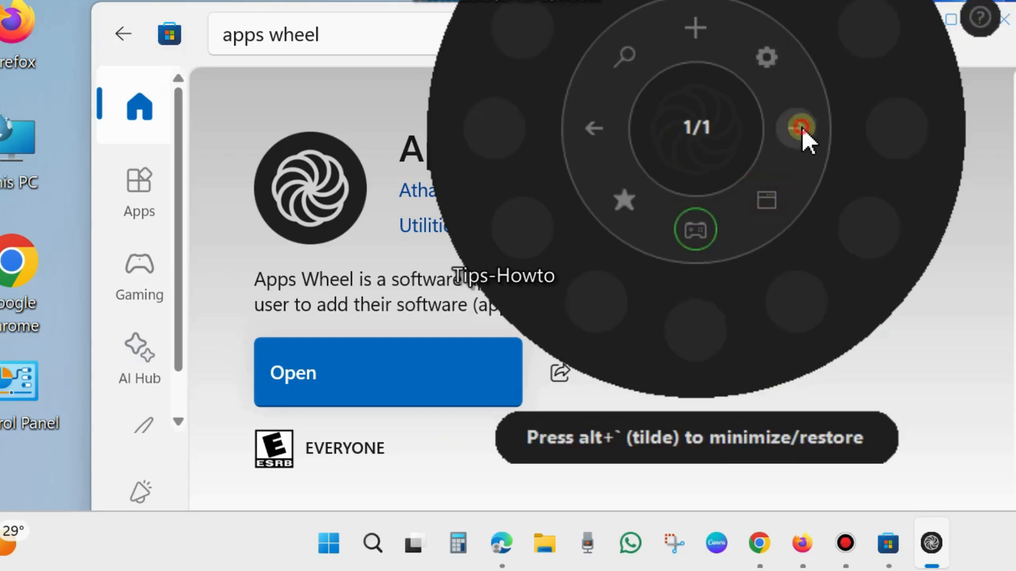
{"action": "left_click", "coordinate": [1005, 20]}
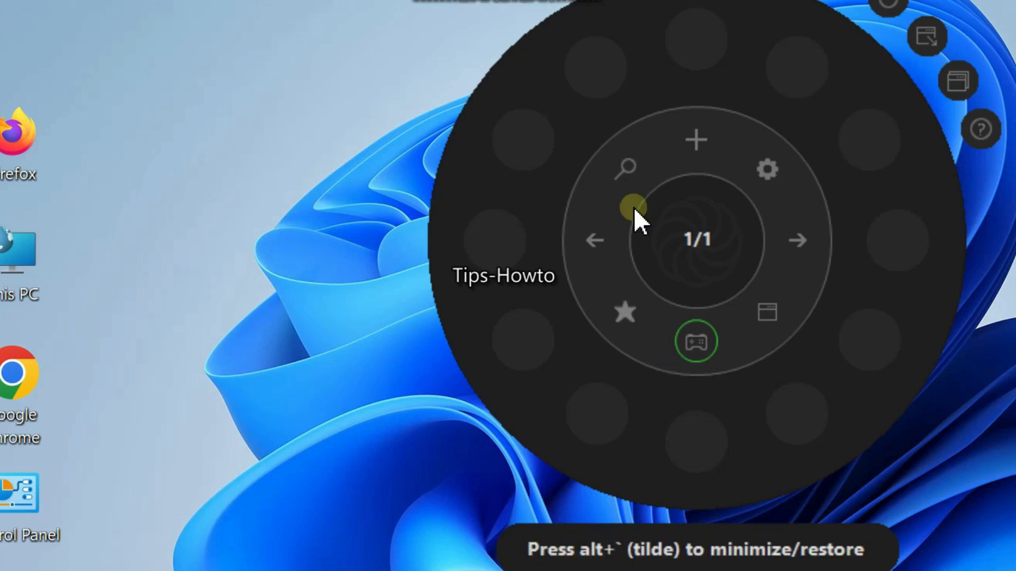
Step: Minimize the wheel and restore it to the desktop
{"action": "key", "text": "alt+grave"}
{"action": "key", "text": "alt+grave"}
{"action": "left_click_drag", "start_coordinate": [567, 150], "coordinate": [699, 245]}
Step: Begin adding software to the wheel and choose Application(s) as the software type
{"action": "left_click", "coordinate": [694, 138]}
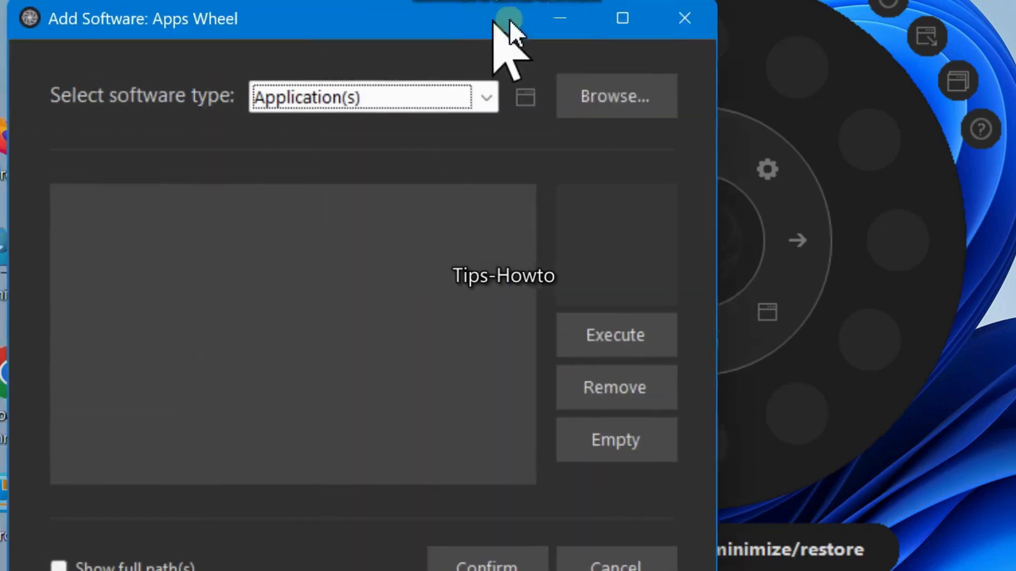
{"action": "left_click_drag", "start_coordinate": [503, 20], "coordinate": [576, 18]}
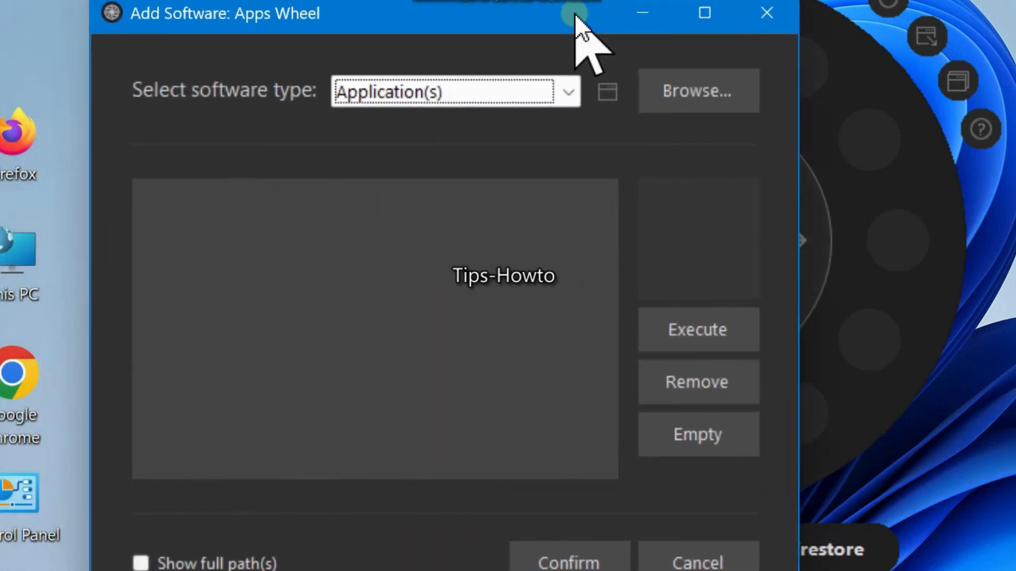
{"action": "left_click", "coordinate": [574, 97]}
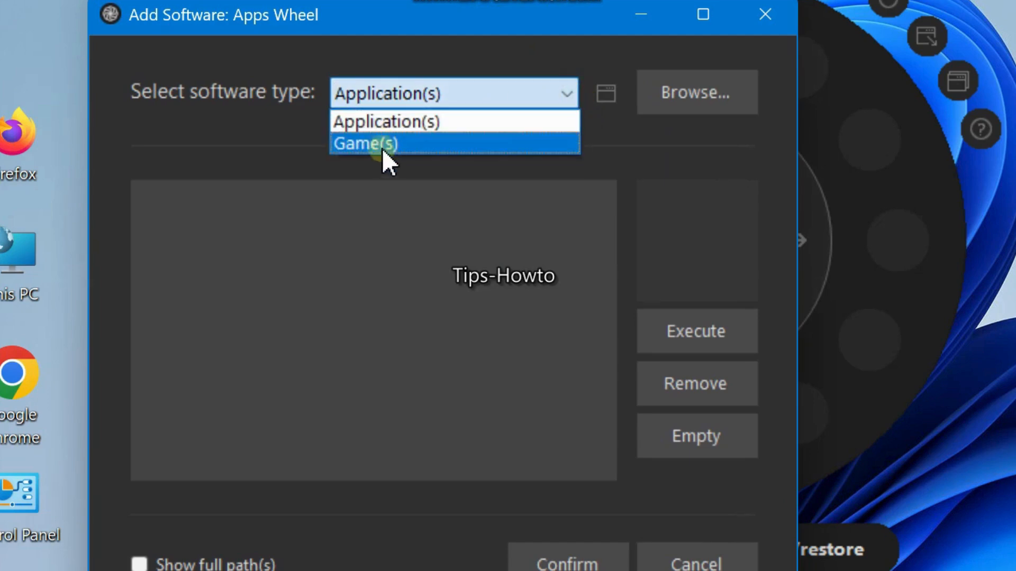
{"action": "left_click", "coordinate": [389, 122]}
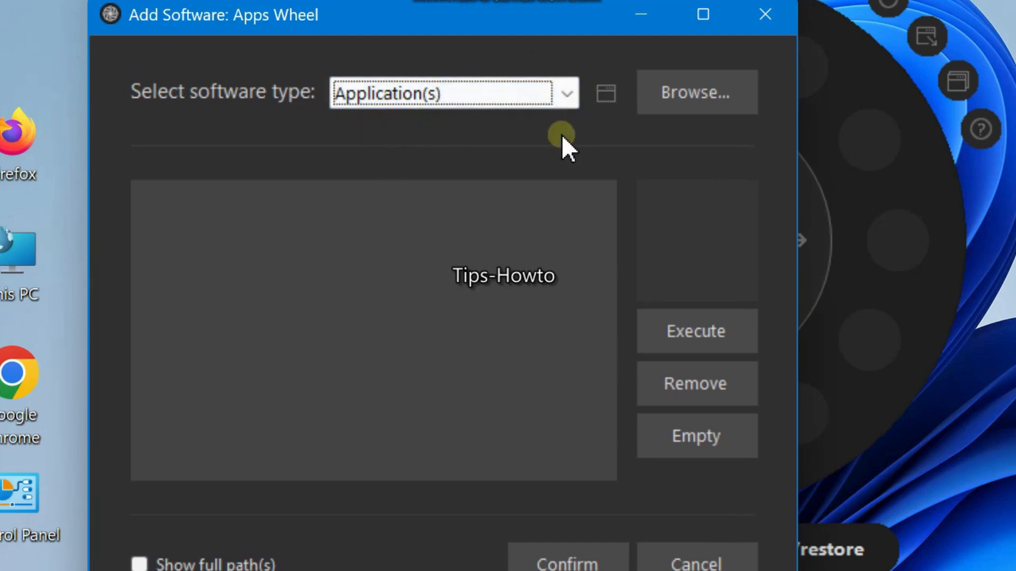
Step: Add the installer executable from the canva-updater folder to the software list and confirm it
{"action": "left_click", "coordinate": [693, 90]}
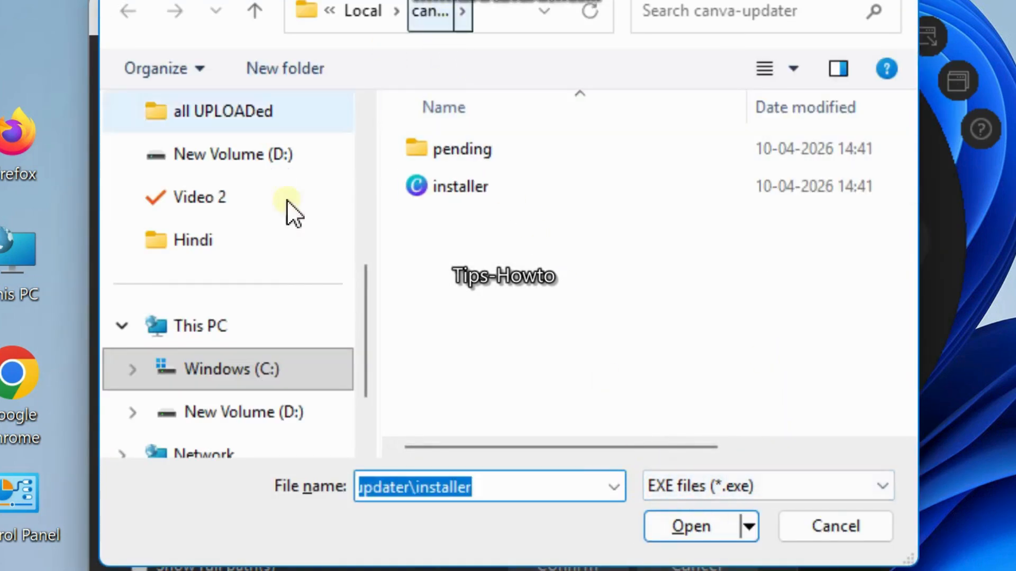
{"action": "left_click", "coordinate": [454, 185]}
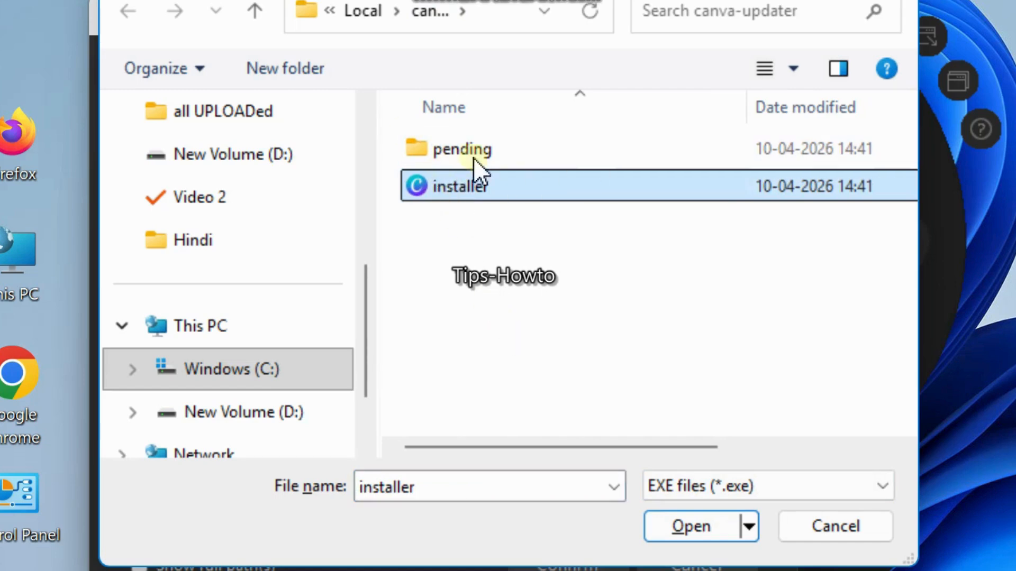
{"action": "left_click", "coordinate": [683, 524]}
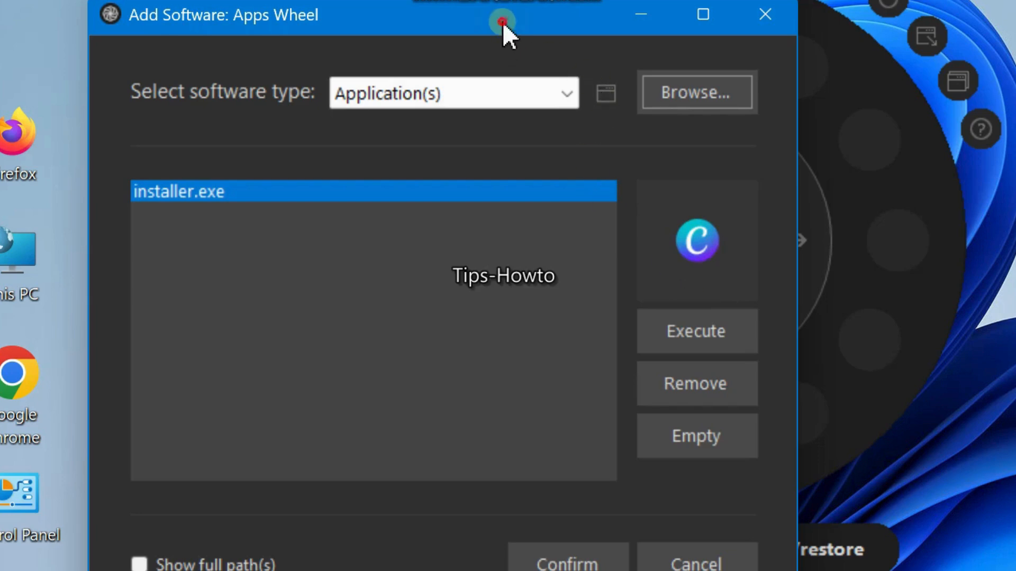
{"action": "left_click_drag", "start_coordinate": [503, 21], "coordinate": [490, 0]}
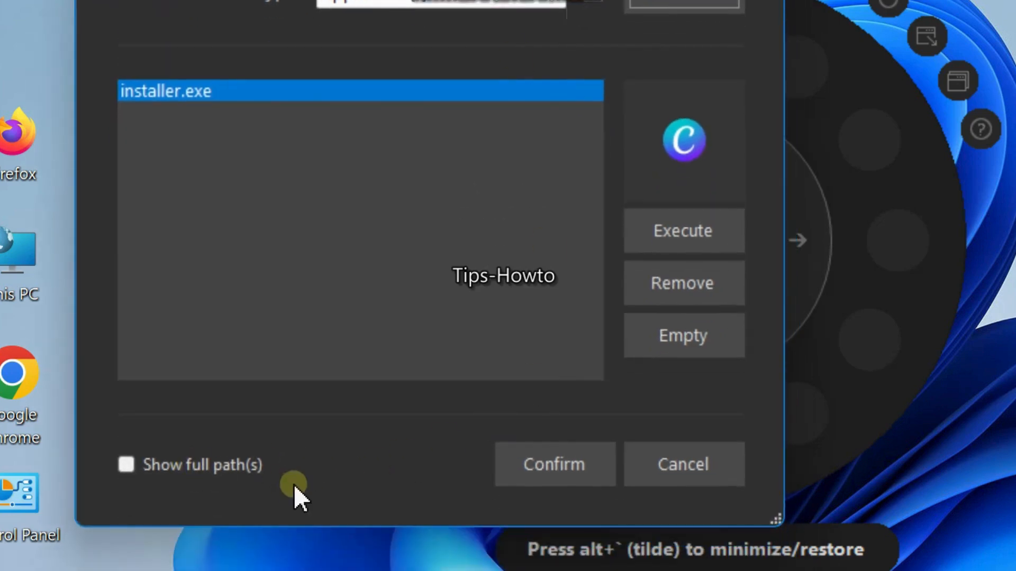
{"action": "left_click", "coordinate": [550, 459]}
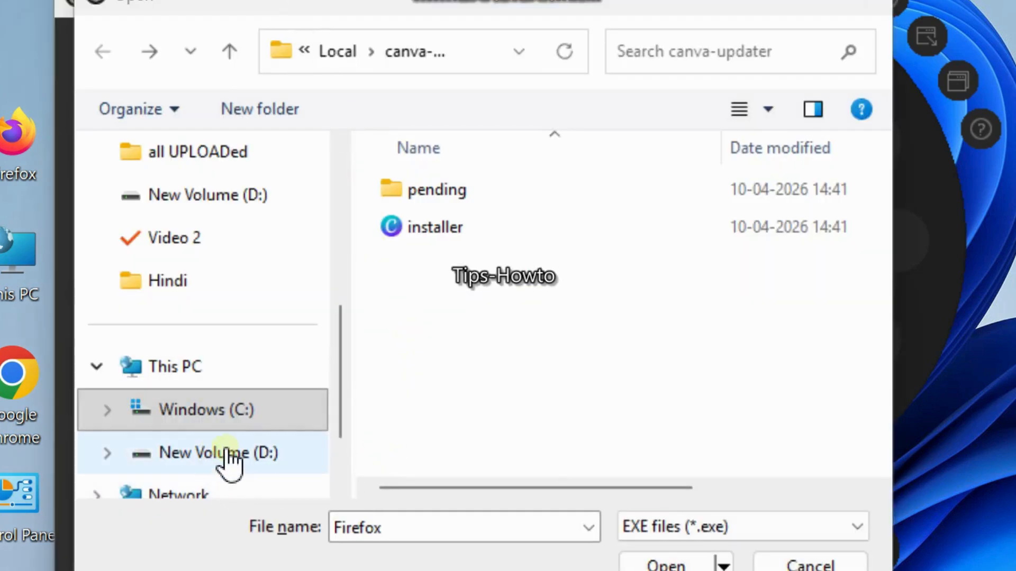
Step: Browse from Windows (C:) through Users and the personal profile folder to OneDrive's Desktop folder
{"action": "left_click", "coordinate": [208, 413]}
{"action": "left_click", "coordinate": [500, 455]}
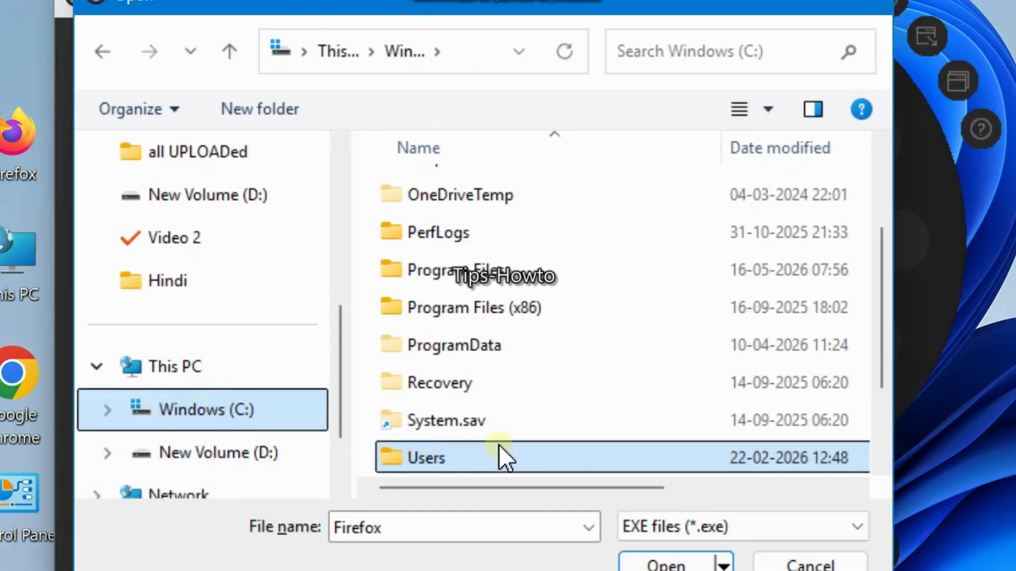
{"action": "double_click", "coordinate": [426, 459]}
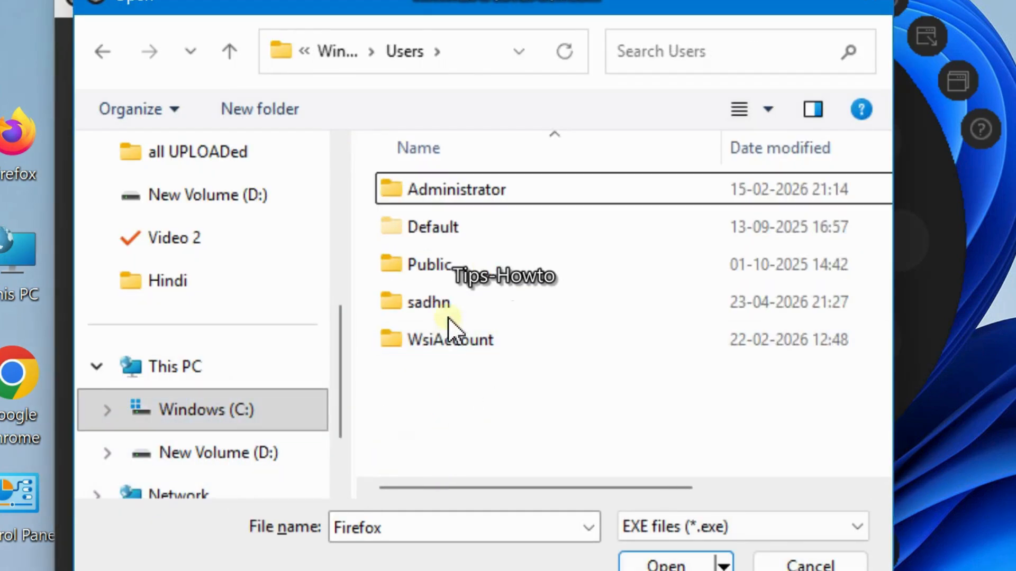
{"action": "double_click", "coordinate": [430, 303]}
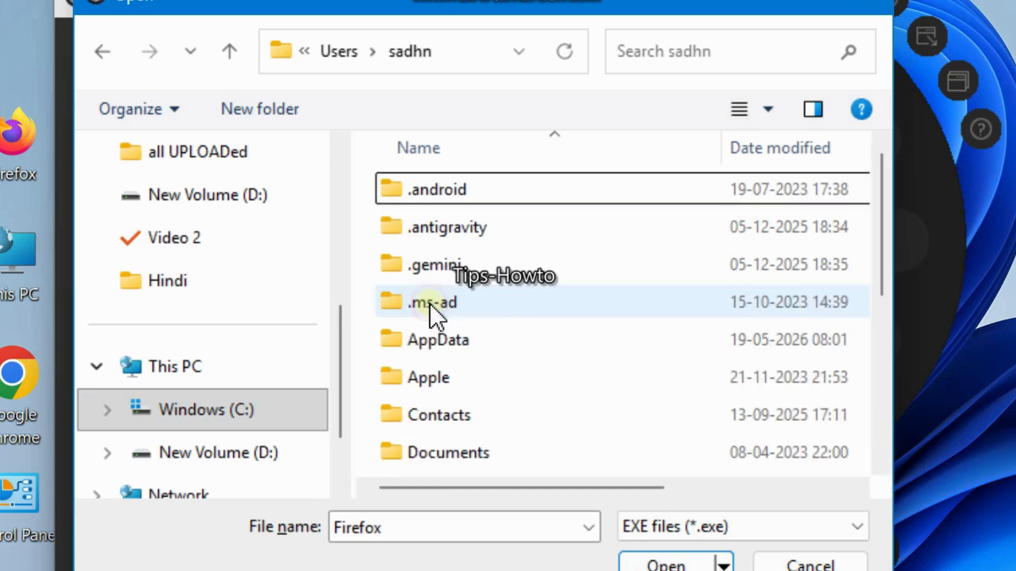
{"action": "scroll", "coordinate": [466, 405], "scroll_direction": "down", "scroll_amount": 3}
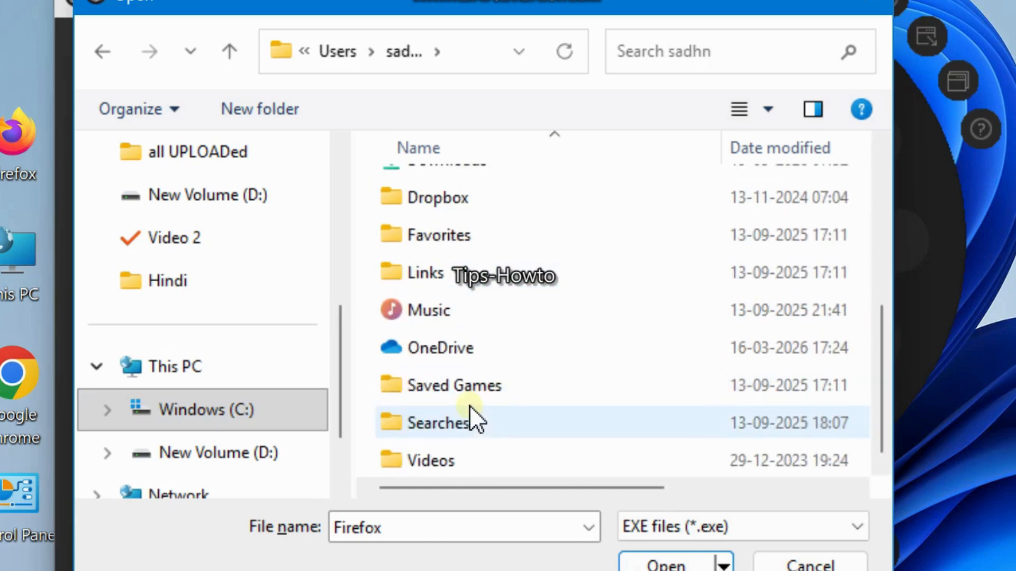
{"action": "left_click", "coordinate": [458, 351]}
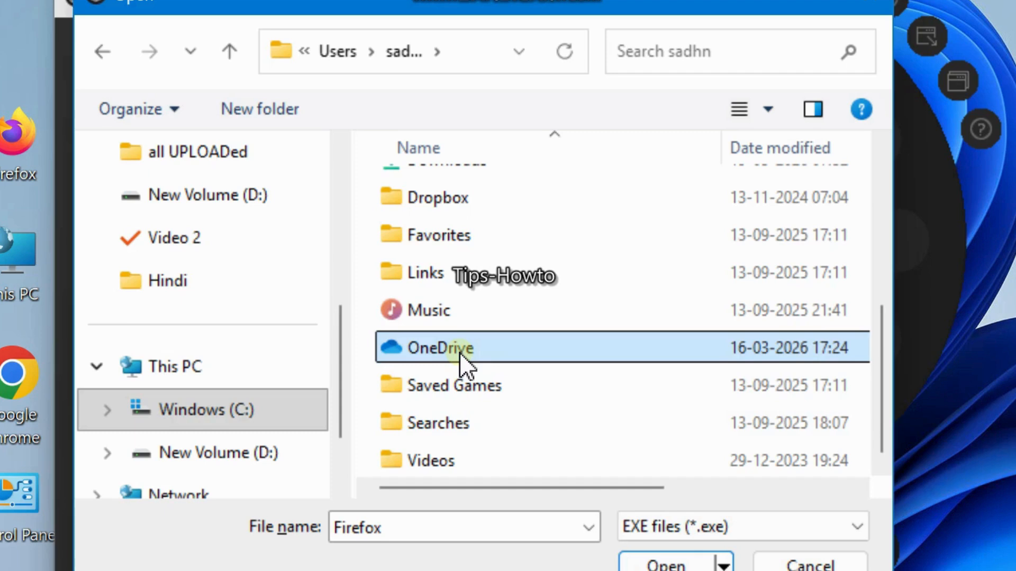
{"action": "double_click", "coordinate": [447, 350]}
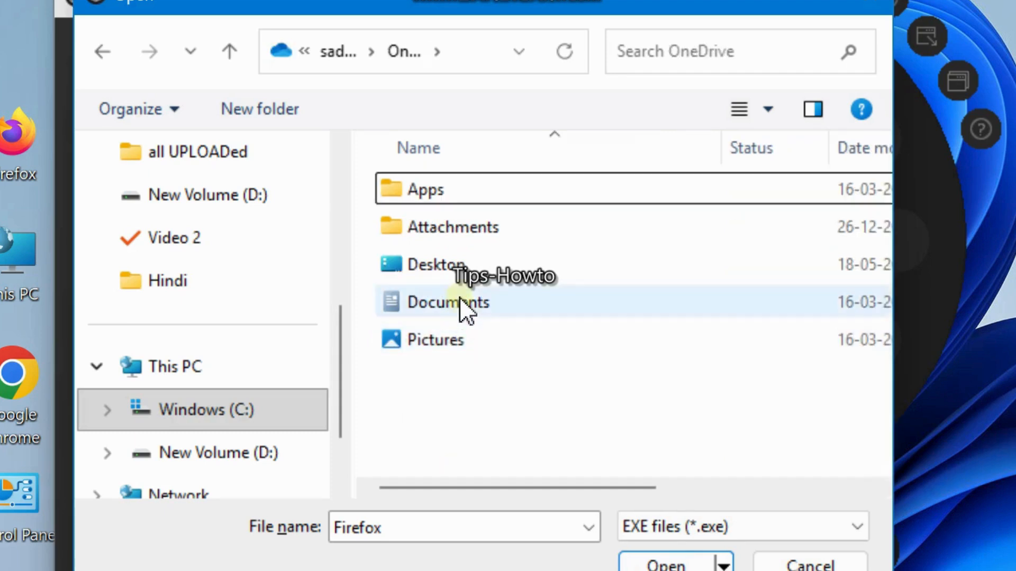
{"action": "double_click", "coordinate": [441, 270]}
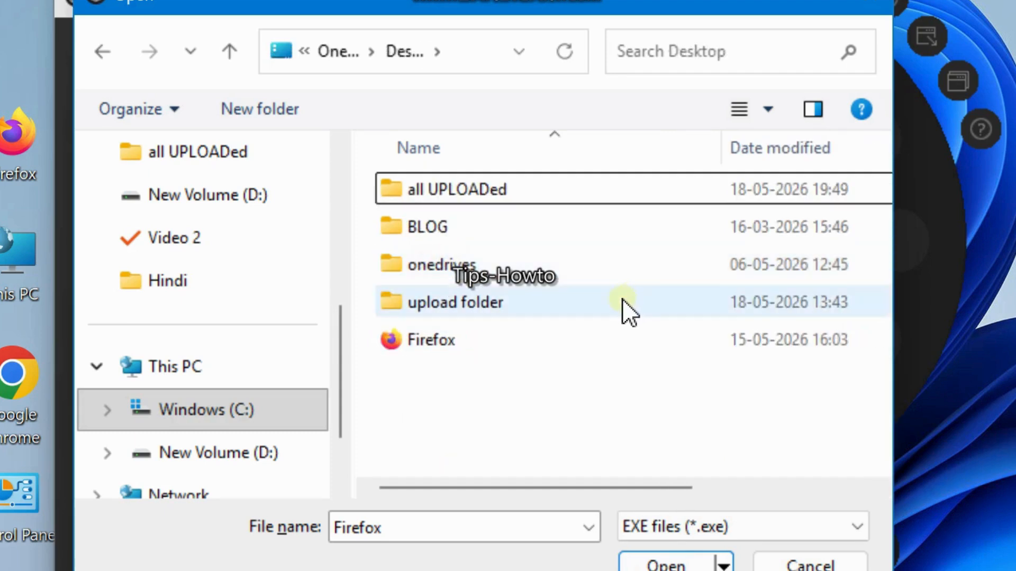
Step: Add Firefox.exe as an application with full paths shown, and confirm the addition
{"action": "left_click", "coordinate": [439, 341]}
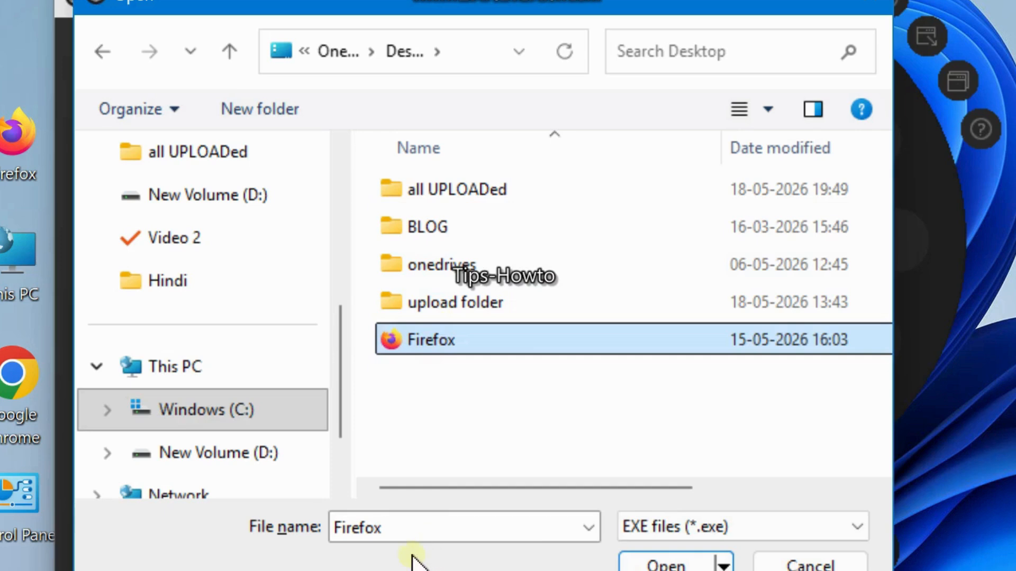
{"action": "left_click", "coordinate": [656, 566]}
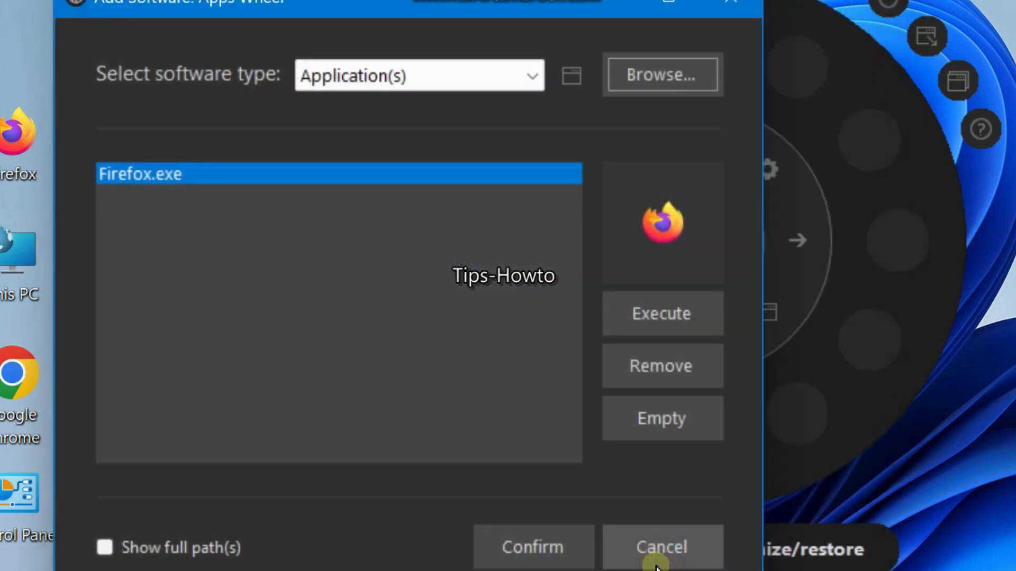
{"action": "left_click", "coordinate": [104, 546]}
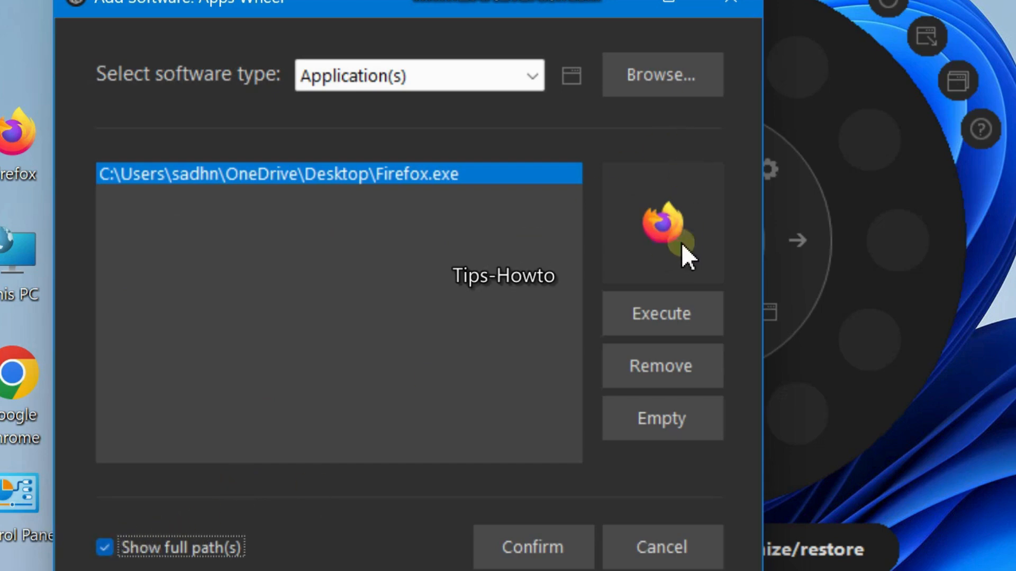
{"action": "left_click", "coordinate": [535, 548]}
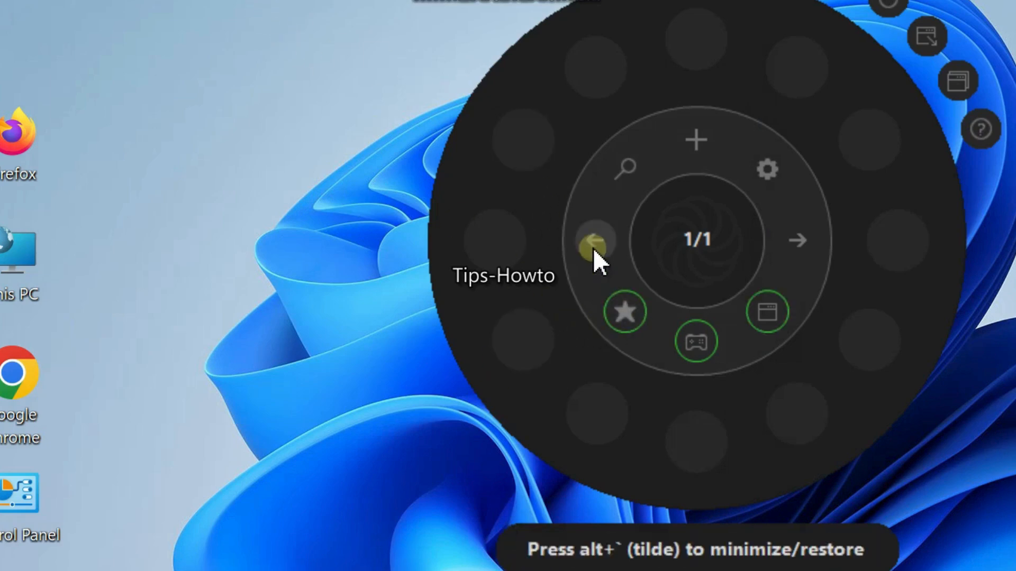
Step: Turn on the wheel's search option and turn off its games filter
{"action": "left_click", "coordinate": [627, 179]}
{"action": "left_click", "coordinate": [682, 151]}
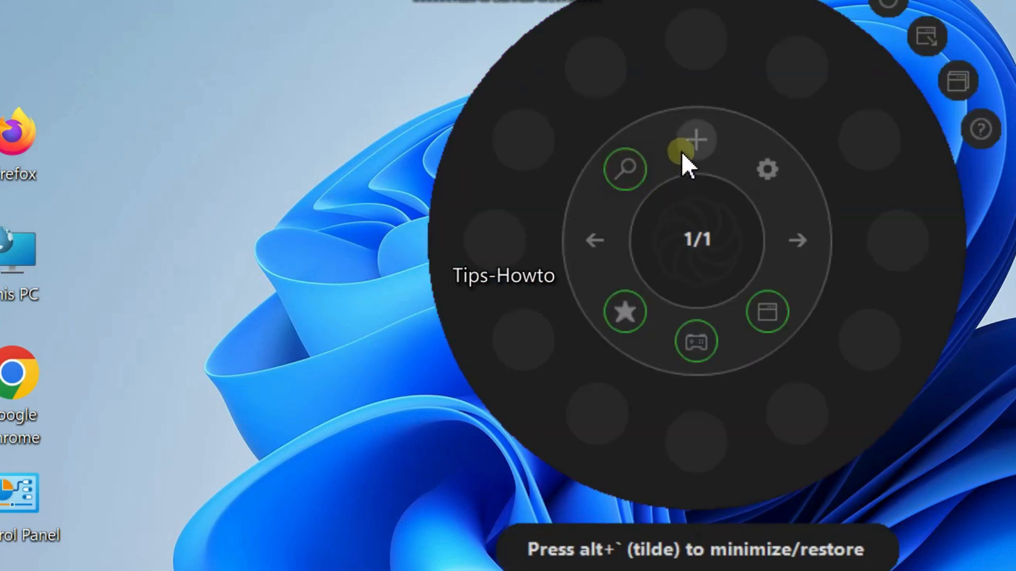
{"action": "left_click", "coordinate": [248, 476]}
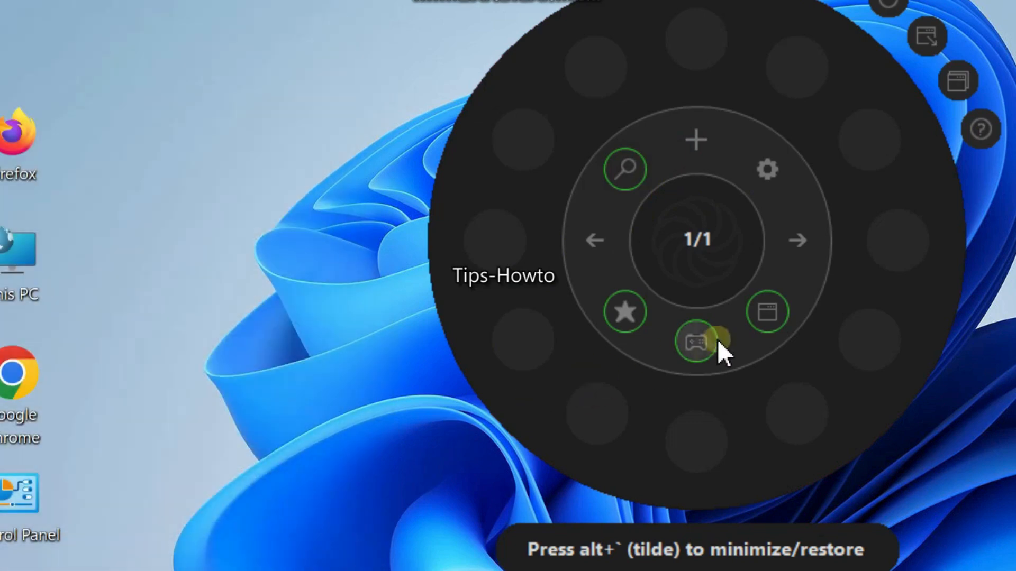
{"action": "left_click", "coordinate": [764, 315]}
{"action": "left_click", "coordinate": [691, 346]}
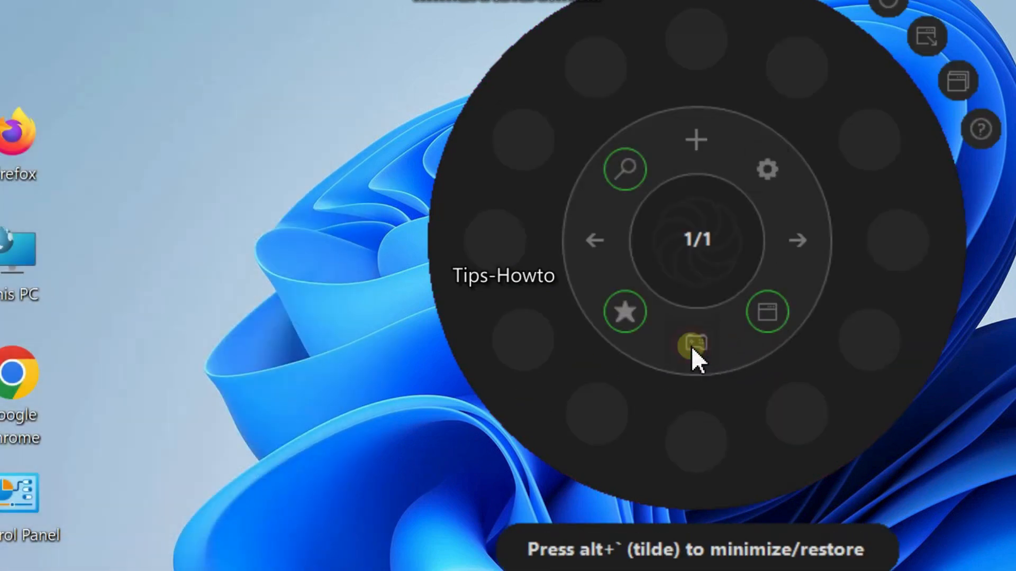
Step: Turn off the wheel's favorites filter and start browsing for another application to add
{"action": "left_click", "coordinate": [618, 312]}
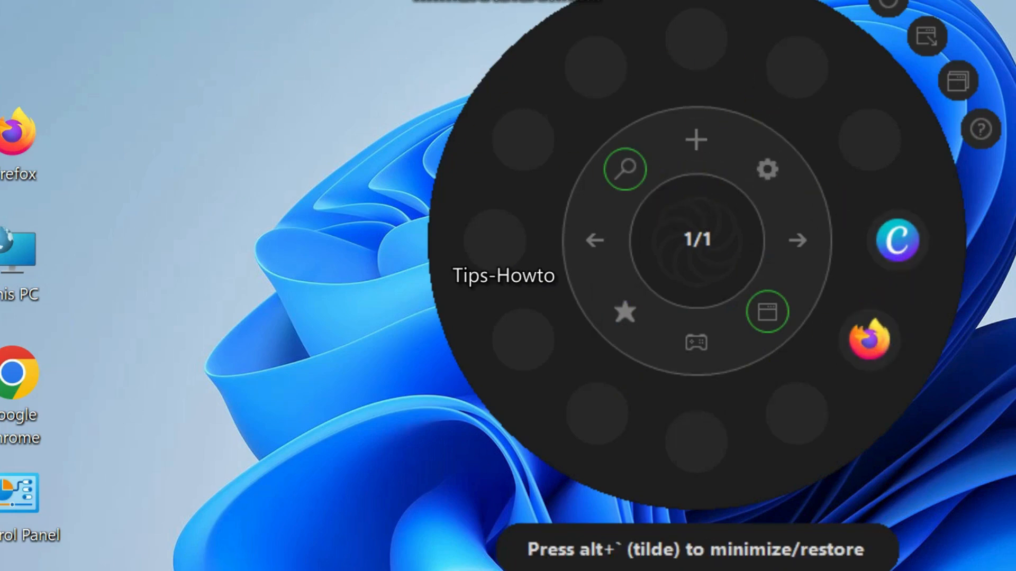
{"action": "left_click", "coordinate": [698, 141]}
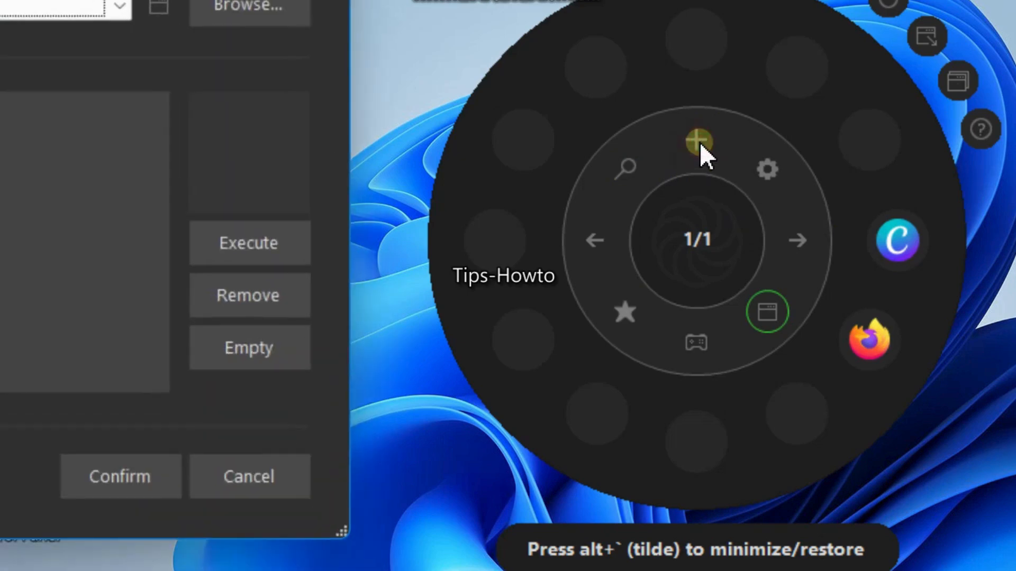
{"action": "left_click_drag", "start_coordinate": [132, 0], "coordinate": [615, 30]}
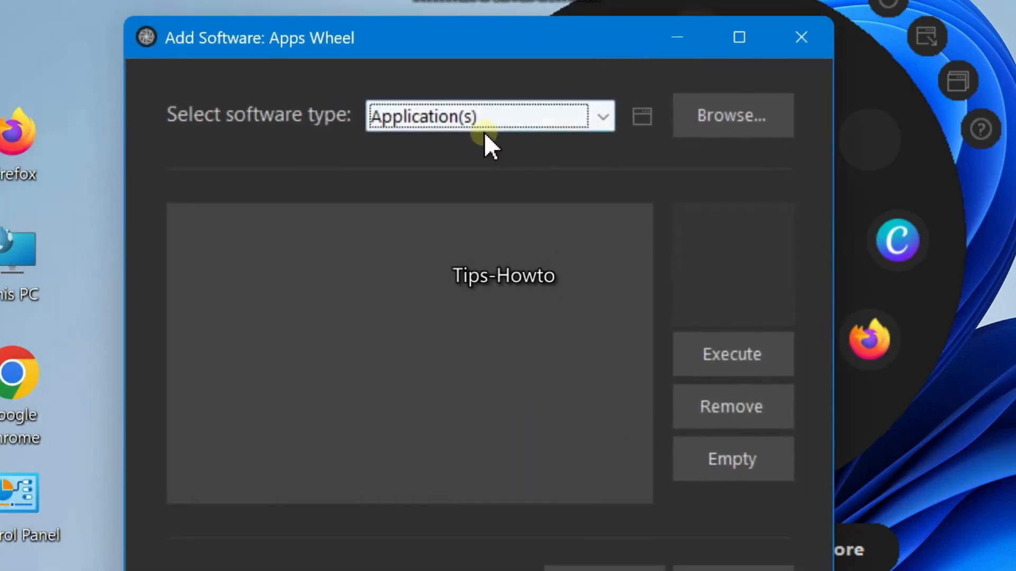
{"action": "left_click", "coordinate": [723, 121]}
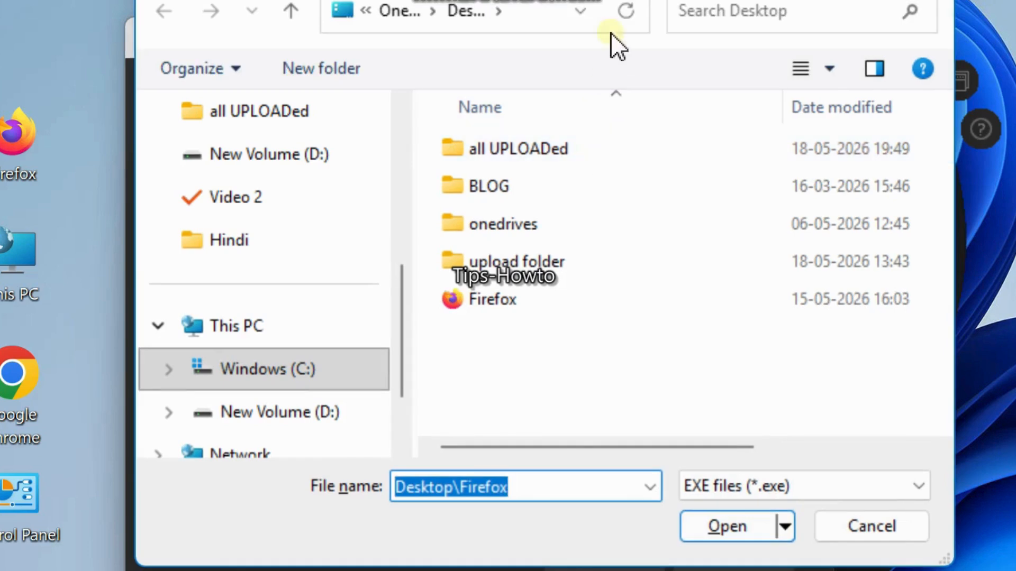
{"action": "left_click_drag", "start_coordinate": [591, 0], "coordinate": [545, 17]}
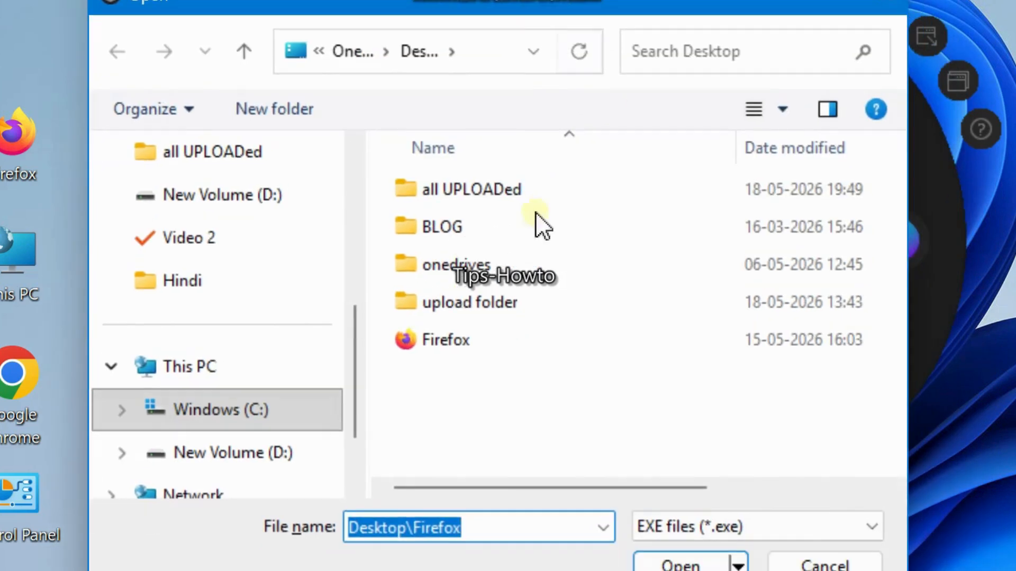
Step: Open the onedrives folder and its DESKTOP subfolder, check DESKTOP FOLDER, and return to DESKTOP
{"action": "double_click", "coordinate": [459, 265]}
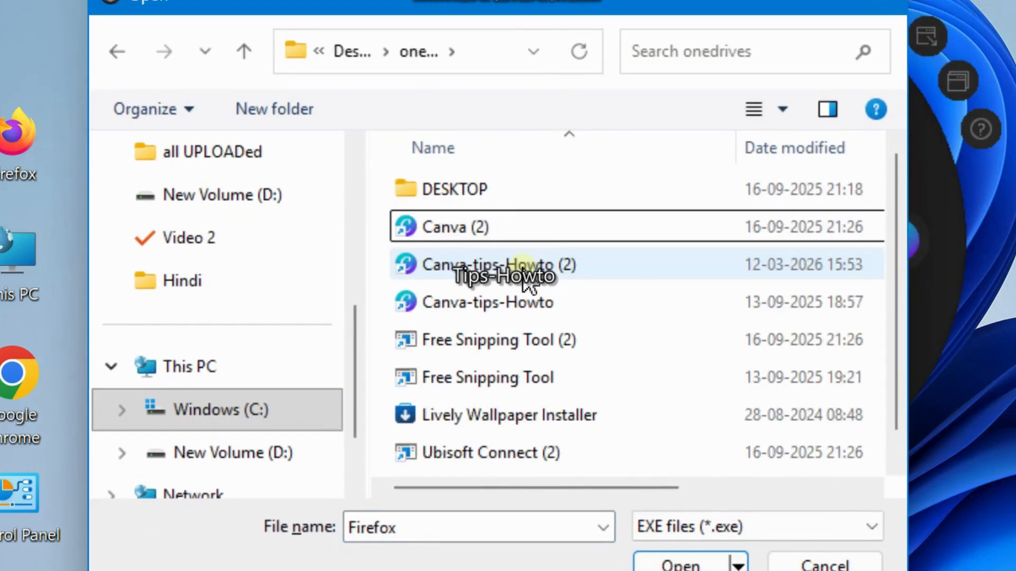
{"action": "left_click", "coordinate": [510, 220]}
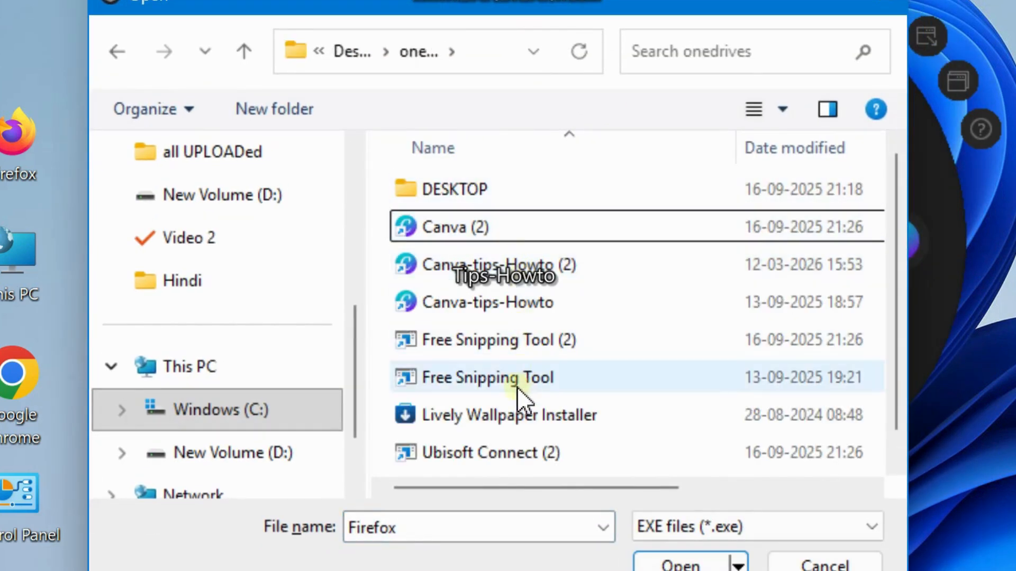
{"action": "left_click", "coordinate": [460, 192]}
{"action": "double_click", "coordinate": [461, 193]}
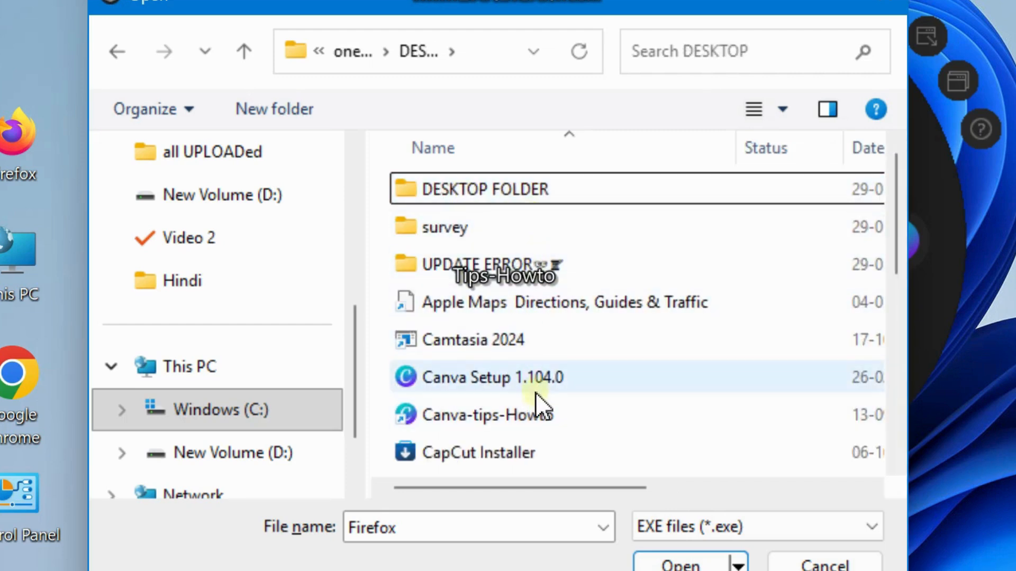
{"action": "double_click", "coordinate": [480, 191]}
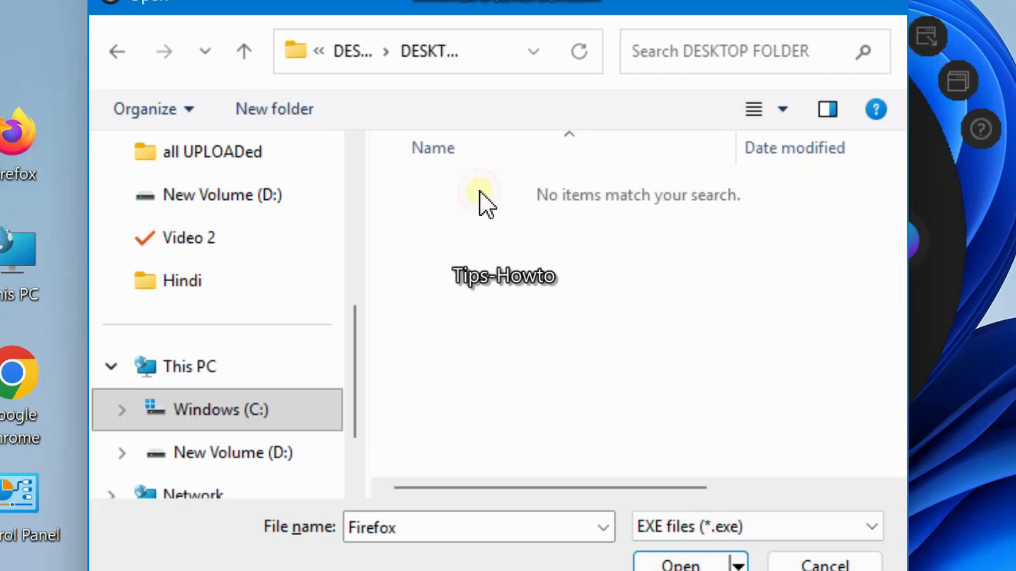
{"action": "left_click", "coordinate": [120, 50]}
Step: Add VLC media player from the DESKTOP folder as an application and confirm the addition
{"action": "scroll", "coordinate": [502, 323], "scroll_direction": "down", "scroll_amount": 2}
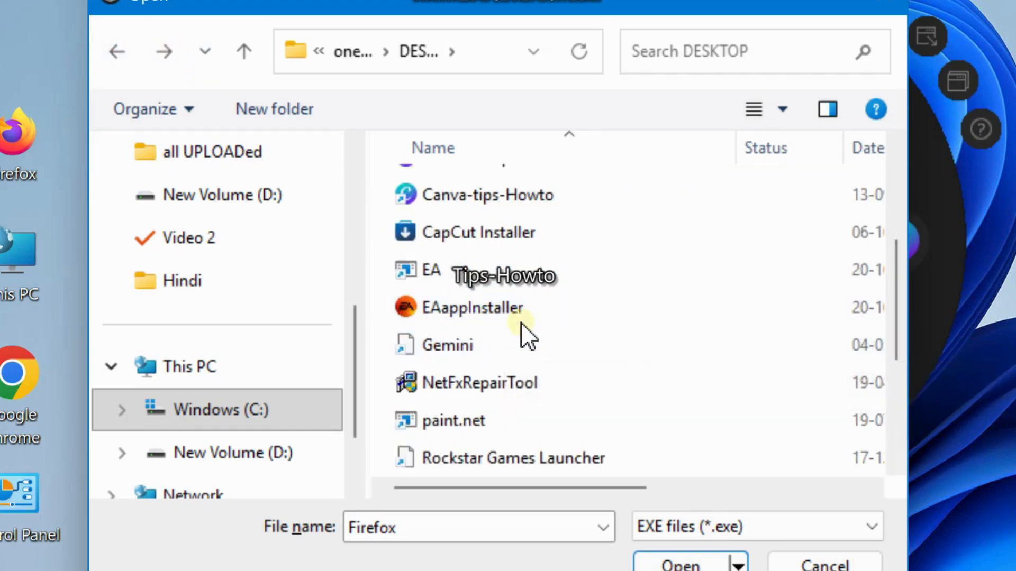
{"action": "scroll", "coordinate": [537, 381], "scroll_direction": "down", "scroll_amount": 1}
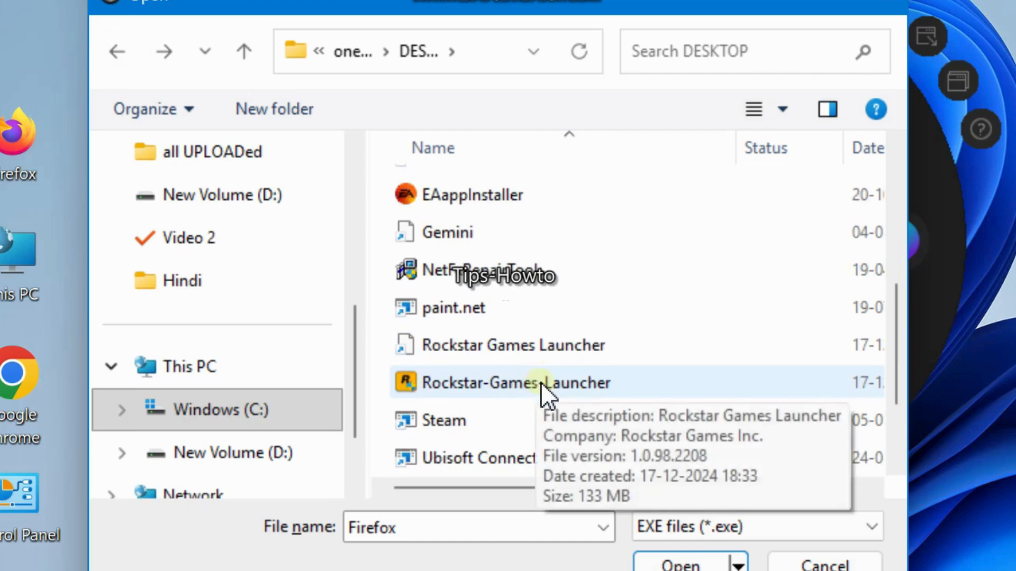
{"action": "scroll", "coordinate": [541, 385], "scroll_direction": "down", "scroll_amount": 1}
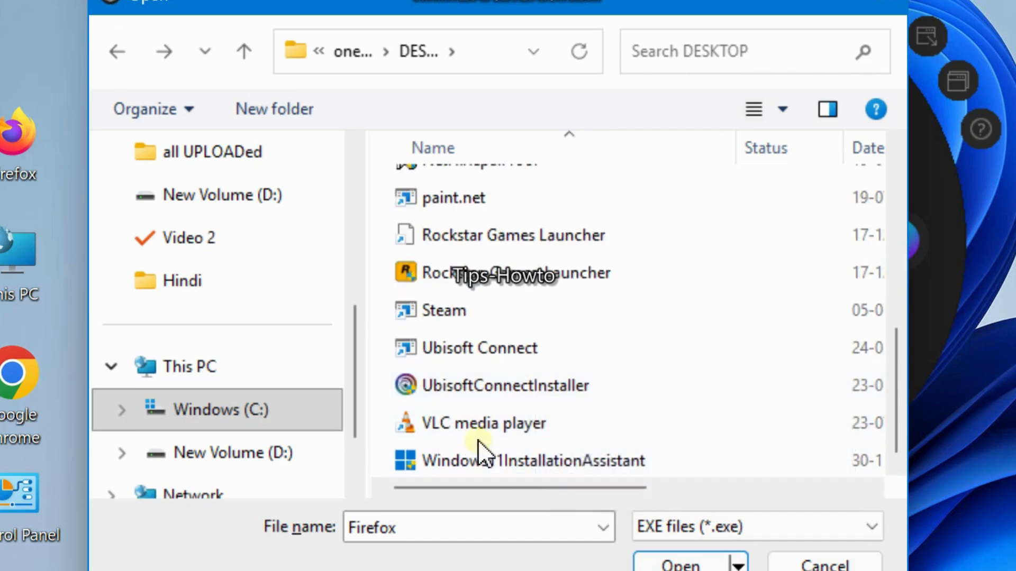
{"action": "left_click", "coordinate": [463, 422]}
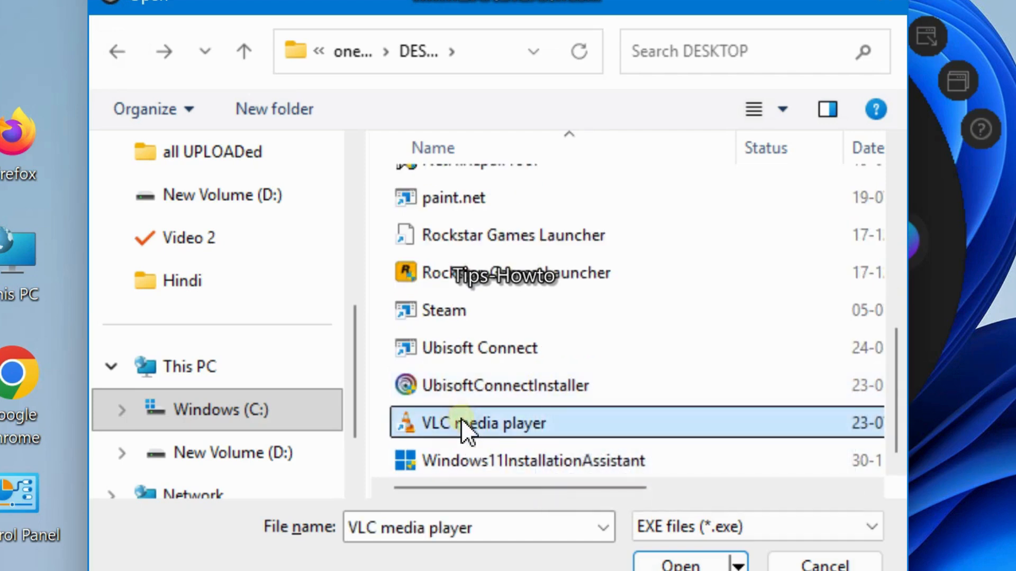
{"action": "left_click", "coordinate": [680, 564]}
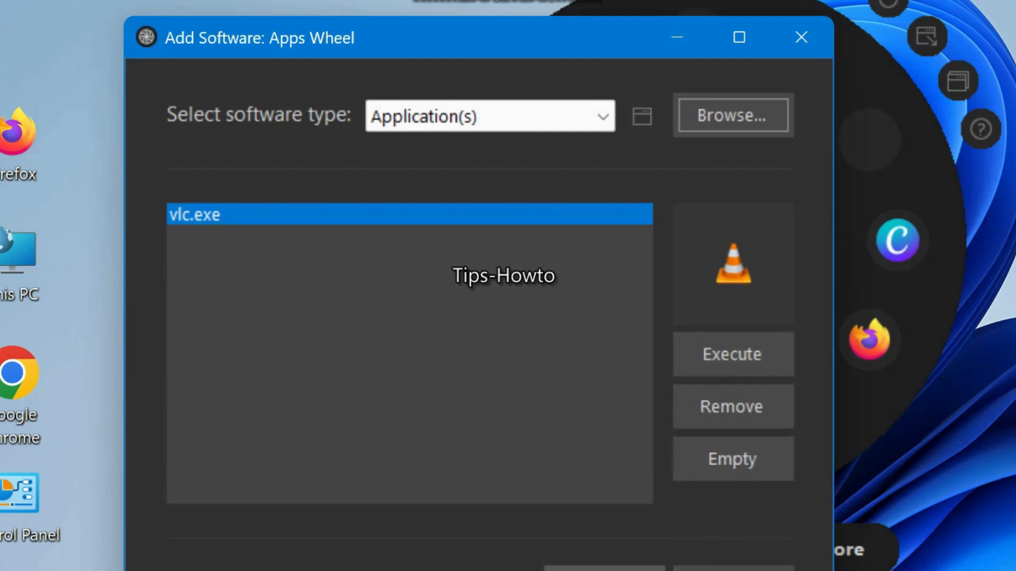
{"action": "left_click", "coordinate": [605, 569]}
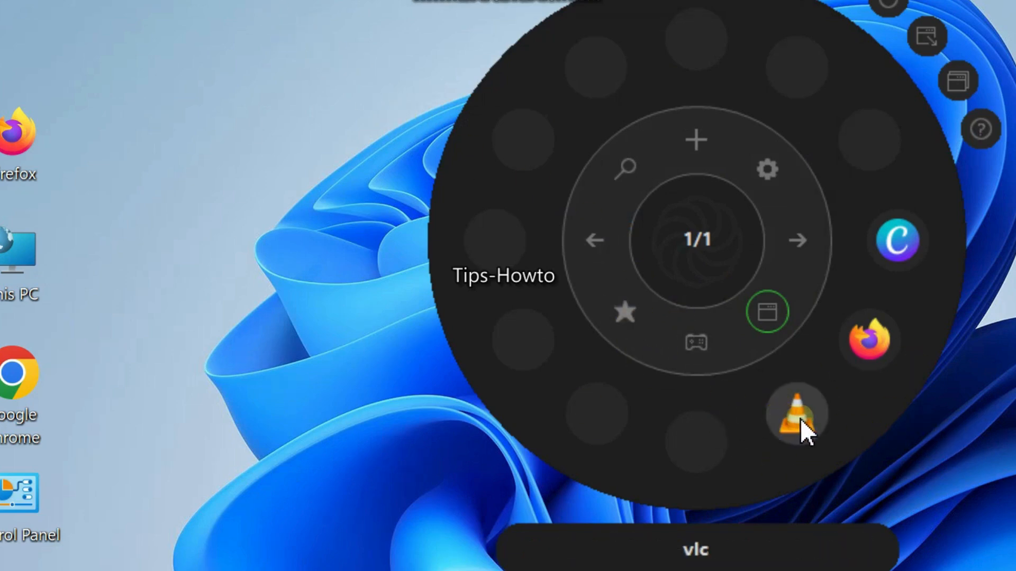
Step: Mark VLC as a favorite on the wheel and turn on the favorites filter
{"action": "mouse_move", "coordinate": [801, 419]}
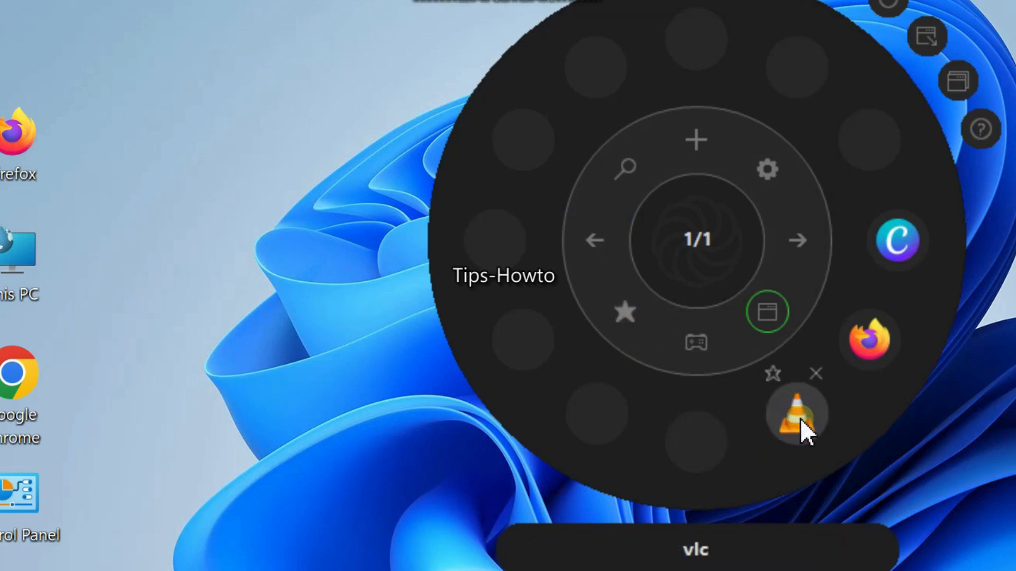
{"action": "left_click", "coordinate": [769, 370]}
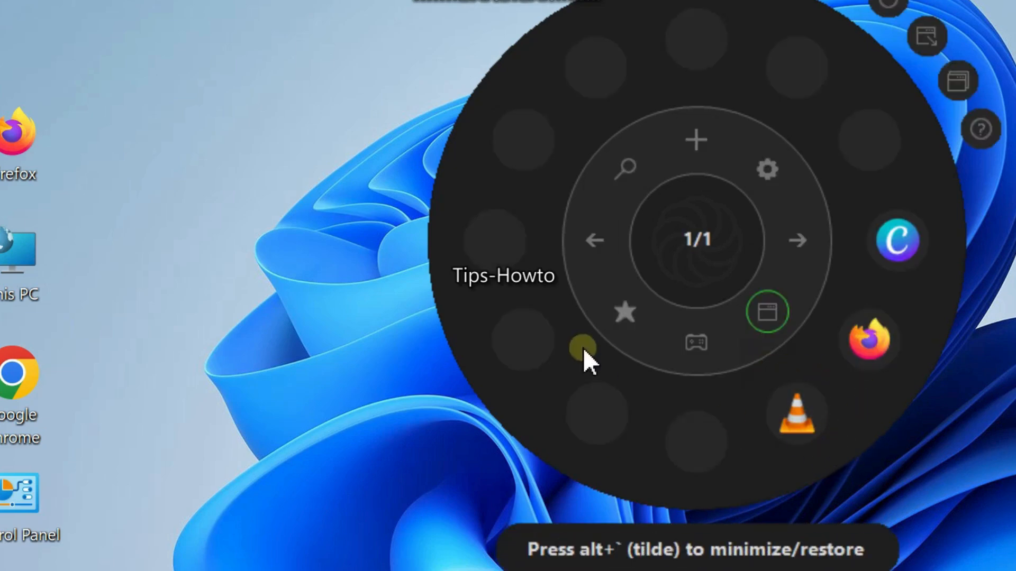
{"action": "left_click", "coordinate": [627, 316]}
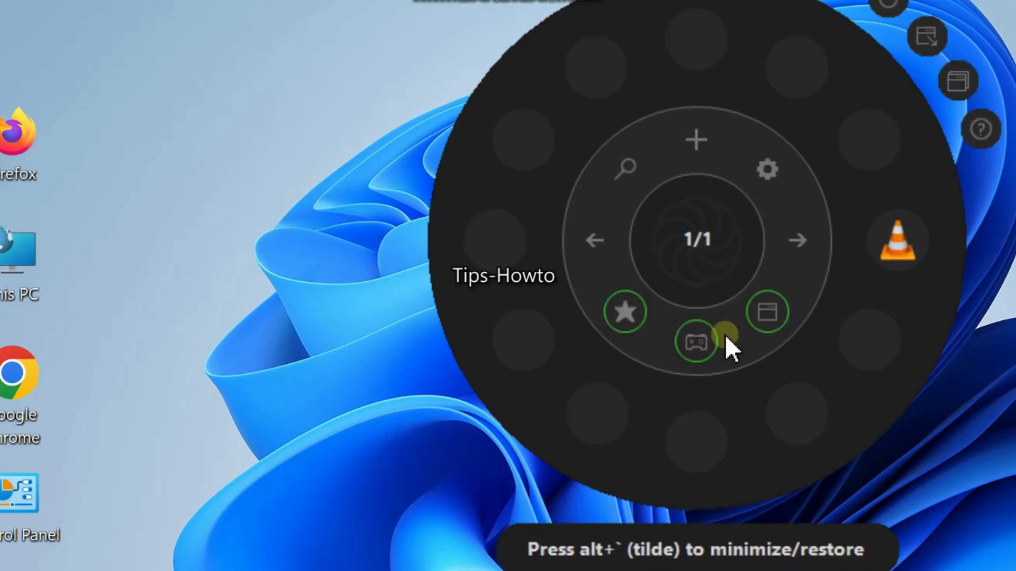
Step: Turn off the favorites and games filters so the wheel shows all applications
{"action": "left_click", "coordinate": [761, 314]}
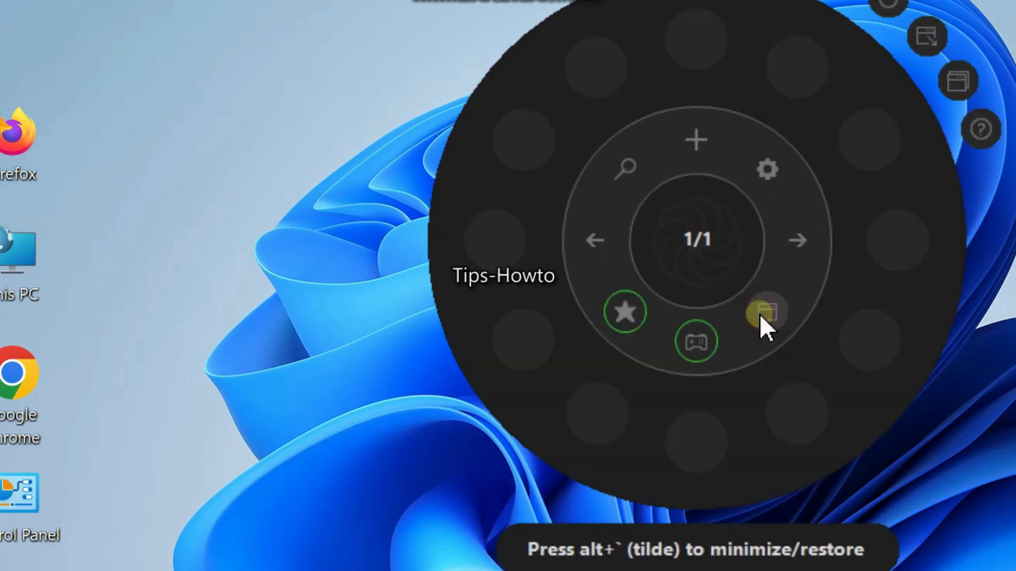
{"action": "left_click", "coordinate": [624, 314]}
{"action": "left_click", "coordinate": [690, 342]}
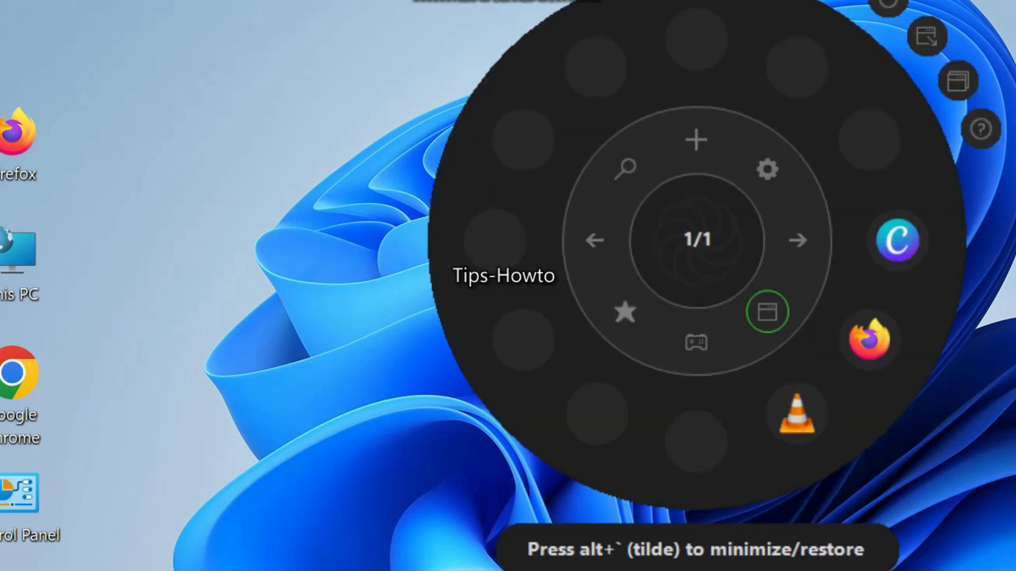
Step: Try the exit option and decline exiting, and open and close the wheel's search bar
{"action": "left_click", "coordinate": [868, 6]}
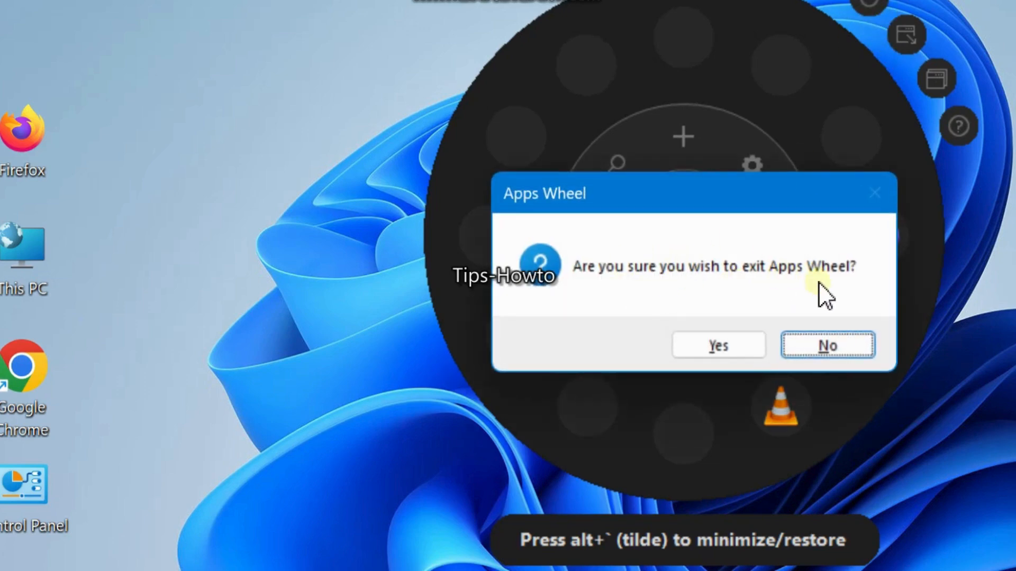
{"action": "left_click", "coordinate": [818, 357]}
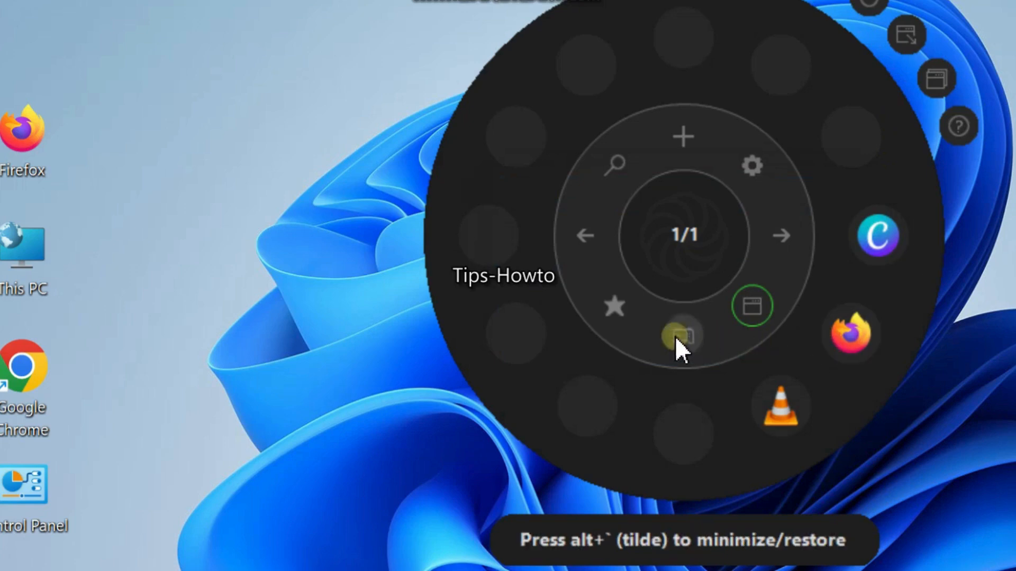
{"action": "left_click", "coordinate": [616, 162]}
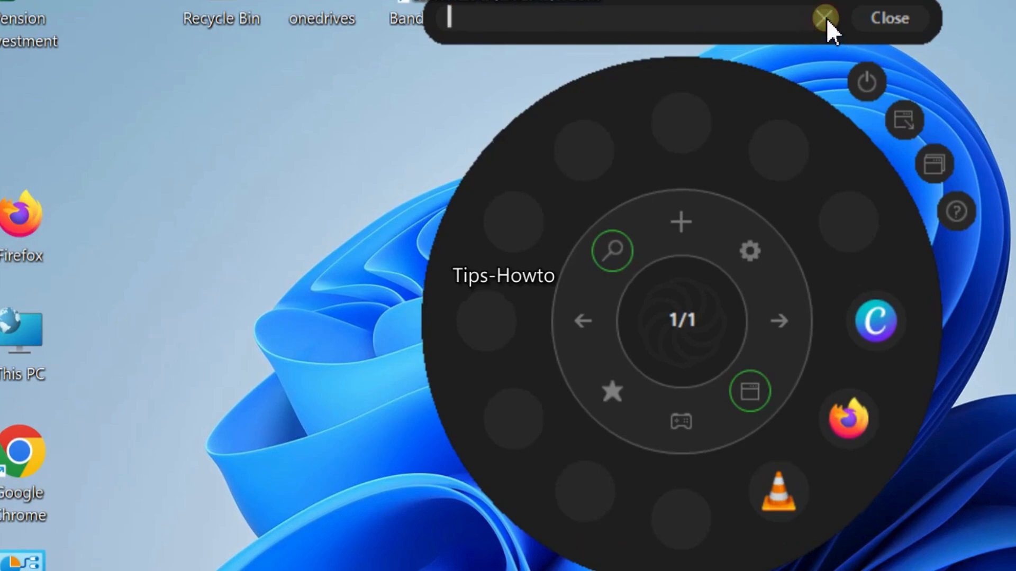
{"action": "left_click", "coordinate": [912, 20]}
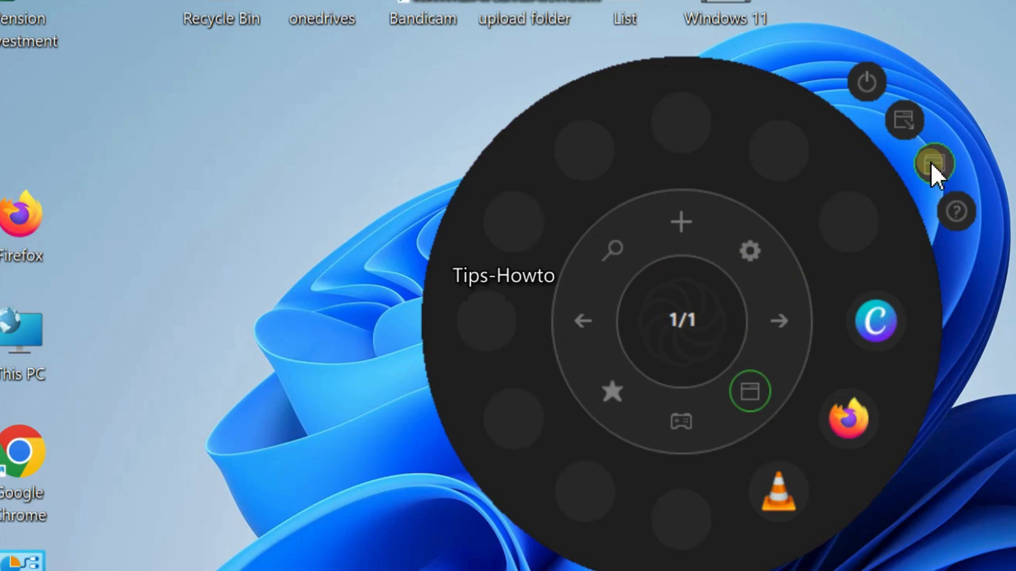
{"action": "left_click", "coordinate": [611, 263]}
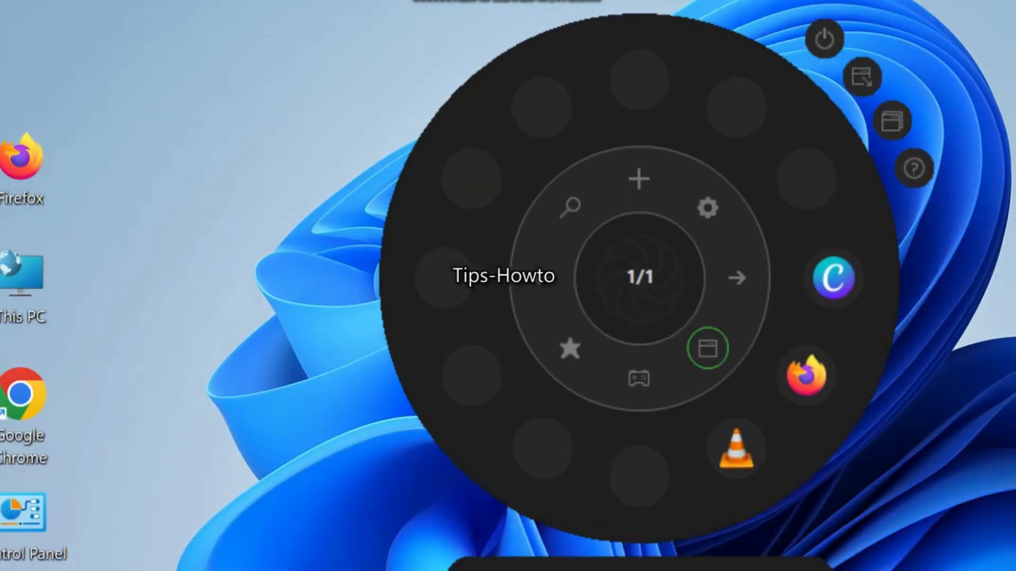
{"action": "left_click", "coordinate": [615, 254]}
Step: Move the wheel a short distance further left across the desktop
{"action": "left_click", "coordinate": [739, 323]}
{"action": "mouse_move", "coordinate": [642, 290]}
{"action": "left_mouse_down"}
{"action": "mouse_move", "coordinate": [466, 318]}
{"action": "mouse_move", "coordinate": [208, 276]}
{"action": "mouse_move", "coordinate": [745, 252]}
{"action": "mouse_move", "coordinate": [788, 265]}
{"action": "mouse_move", "coordinate": [547, 299]}
{"action": "mouse_move", "coordinate": [463, 197]}
{"action": "mouse_move", "coordinate": [331, 265]}
{"action": "mouse_move", "coordinate": [823, 291]}
{"action": "mouse_move", "coordinate": [619, 310]}
{"action": "mouse_move", "coordinate": [554, 254]}
{"action": "mouse_move", "coordinate": [555, 305]}
{"action": "mouse_move", "coordinate": [554, 294]}
{"action": "left_mouse_up"}
{"action": "left_click", "coordinate": [727, 283]}
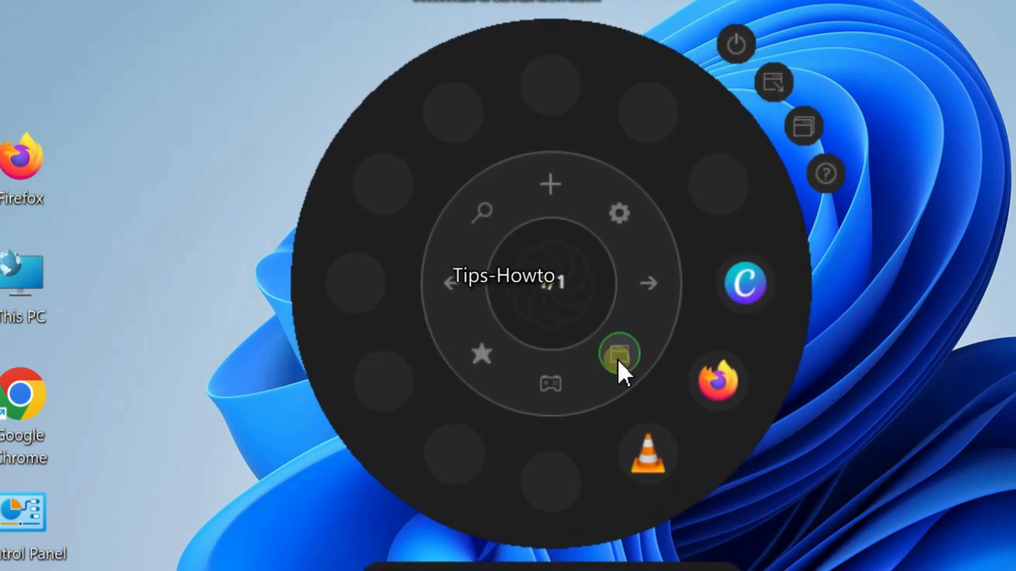